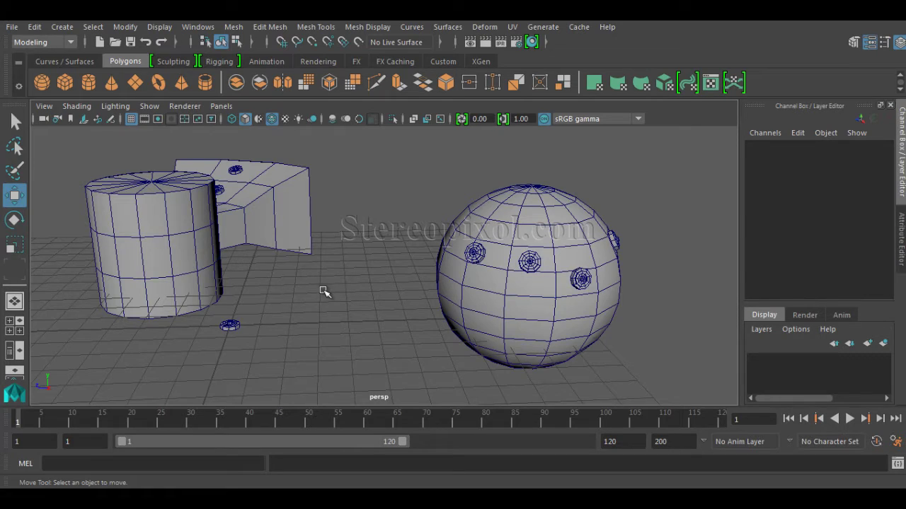
# Examine the small knob lying on the grid at the origin from close up
pyautogui.keyDown('alt'); pyautogui.moveTo(323, 291); pyautogui.dragTo(297, 314); pyautogui.keyUp('alt')
pyautogui.keyDown('alt'); pyautogui.moveTo(305, 307); pyautogui.dragTo(308, 279, button='middle'); pyautogui.keyUp('alt')
pyautogui.keyDown('alt'); pyautogui.moveTo(310, 297); pyautogui.dragTo(316, 296, button='right'); pyautogui.keyUp('alt')
pyautogui.keyDown('alt'); pyautogui.moveTo(315, 296); pyautogui.dragTo(317, 320, button='middle'); pyautogui.keyUp('alt')
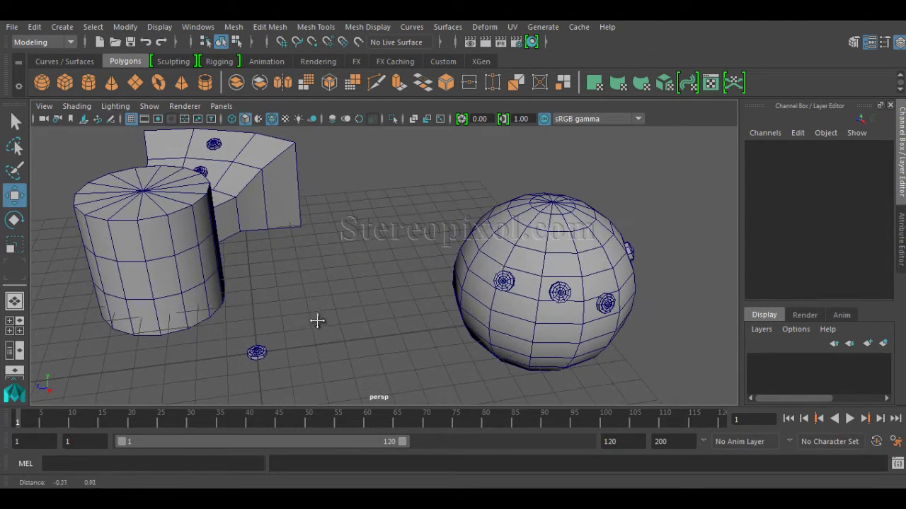
pyautogui.keyDown('alt'); pyautogui.moveTo(317, 320); pyautogui.dragTo(338, 328); pyautogui.keyUp('alt')
pyautogui.click(285, 366)
pyautogui.keyDown('alt'); pyautogui.moveTo(323, 340); pyautogui.dragTo(389, 256, button='middle'); pyautogui.keyUp('alt')
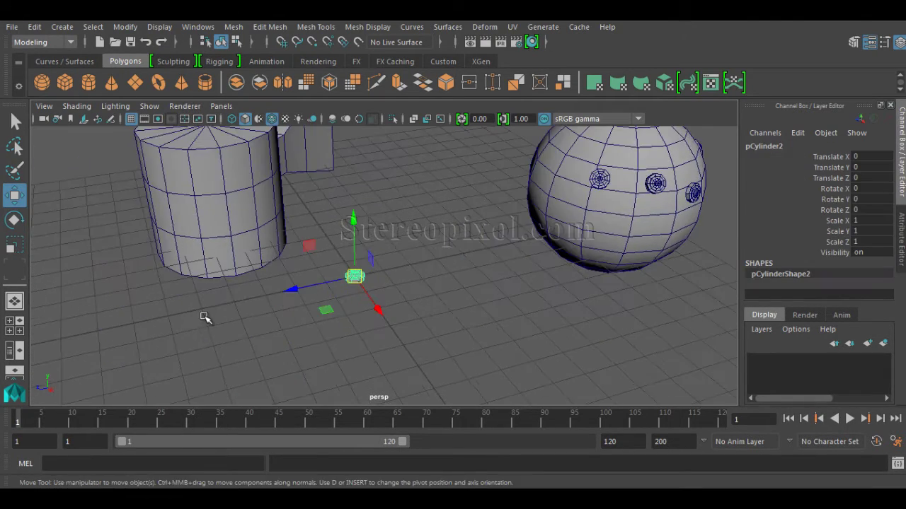
pyautogui.keyDown('alt'); pyautogui.moveTo(205, 318); pyautogui.dragTo(370, 328); pyautogui.keyUp('alt')
pyautogui.click(516, 315)
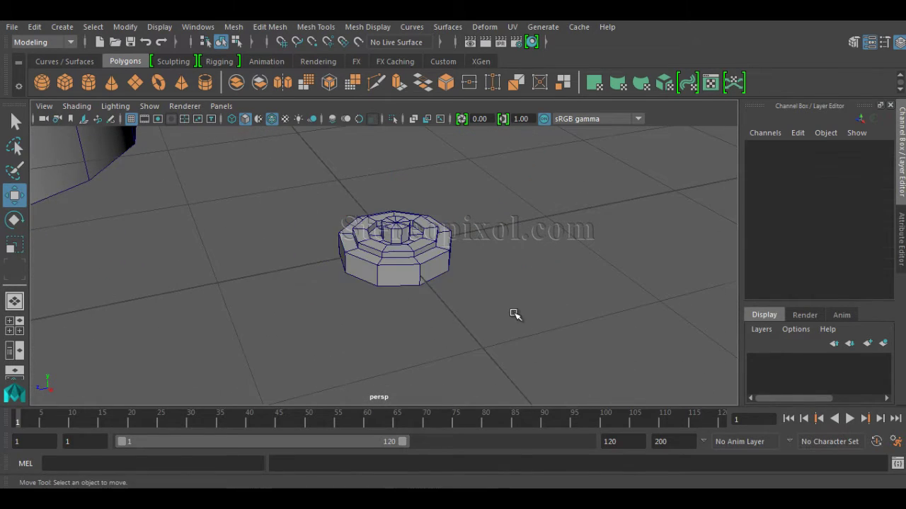
pyautogui.keyDown('alt'); pyautogui.moveTo(515, 315); pyautogui.dragTo(390, 330); pyautogui.keyUp('alt')
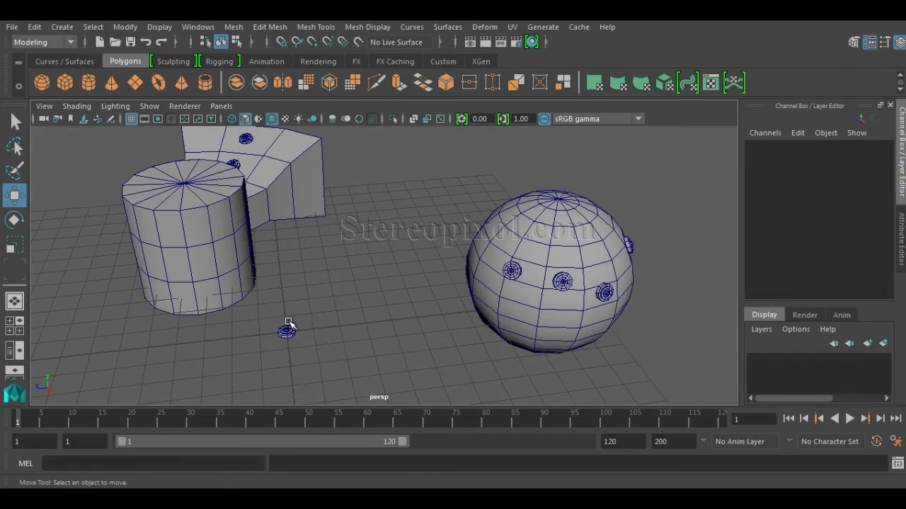
# Examine the knobs placed around the sphere from the front and the side
pyautogui.keyDown('alt'); pyautogui.moveTo(467, 266); pyautogui.dragTo(374, 255, button='middle'); pyautogui.keyUp('alt')
pyautogui.keyDown('alt'); pyautogui.moveTo(374, 254); pyautogui.dragTo(427, 303, button='right'); pyautogui.keyUp('alt')
pyautogui.keyDown('alt'); pyautogui.moveTo(427, 304); pyautogui.dragTo(460, 309); pyautogui.keyUp('alt')
pyautogui.keyDown('alt'); pyautogui.moveTo(414, 310); pyautogui.dragTo(223, 311, button='middle'); pyautogui.keyUp('alt')
pyautogui.keyDown('alt'); pyautogui.moveTo(375, 318); pyautogui.dragTo(460, 337, button='right'); pyautogui.keyUp('alt')
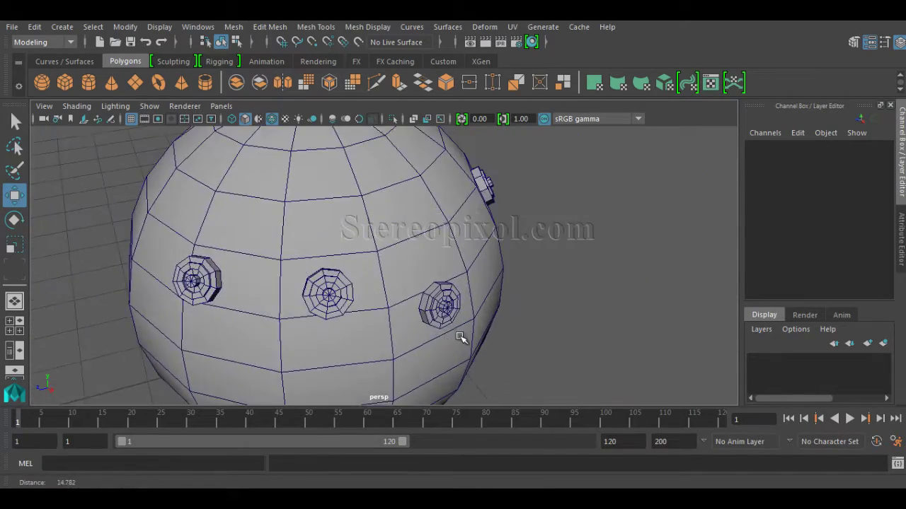
pyautogui.moveTo(460, 337)
pyautogui.keyDown('alt'); pyautogui.mouseDown()
pyautogui.moveTo(514, 327)
pyautogui.moveTo(417, 360)
pyautogui.moveTo(464, 349)
pyautogui.mouseUp(); pyautogui.keyUp('alt')
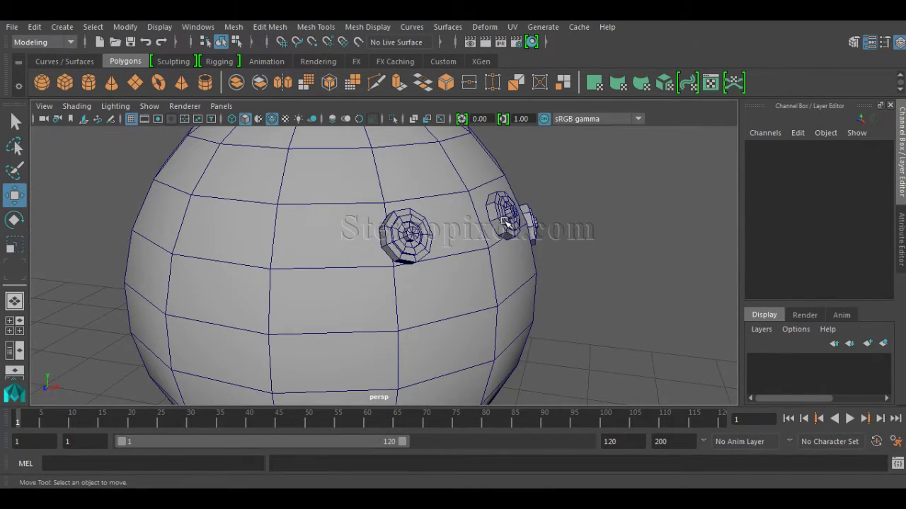
pyautogui.keyDown('alt'); pyautogui.moveTo(568, 296); pyautogui.dragTo(408, 289); pyautogui.keyUp('alt')
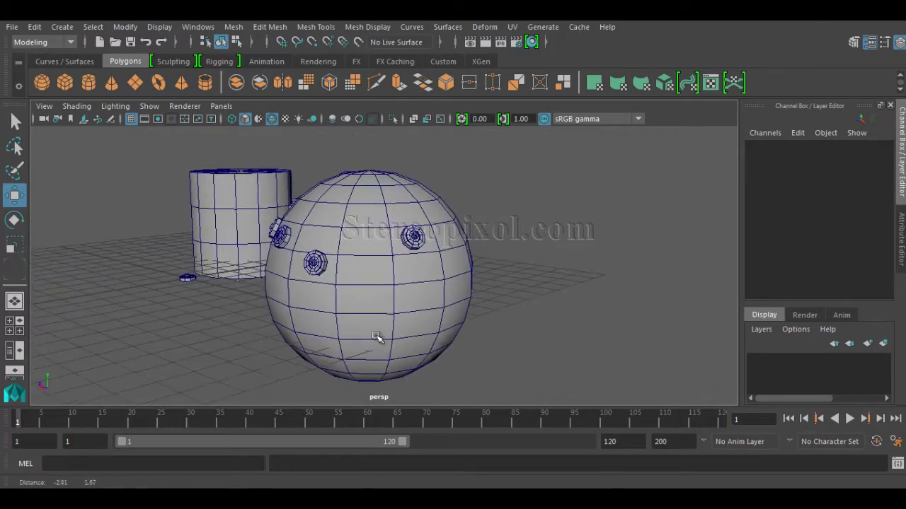
# Inspect up close how the knobs sit against the sphere's faces
pyautogui.keyDown('alt'); pyautogui.moveTo(382, 289); pyautogui.dragTo(411, 331, button='middle'); pyautogui.keyUp('alt')
pyautogui.keyDown('alt'); pyautogui.moveTo(265, 324); pyautogui.dragTo(322, 325, button='right'); pyautogui.keyUp('alt')
pyautogui.keyDown('alt'); pyautogui.moveTo(297, 320); pyautogui.dragTo(354, 362, button='middle'); pyautogui.keyUp('alt')
pyautogui.keyDown('alt'); pyautogui.moveTo(270, 325); pyautogui.dragTo(353, 353); pyautogui.keyUp('alt')
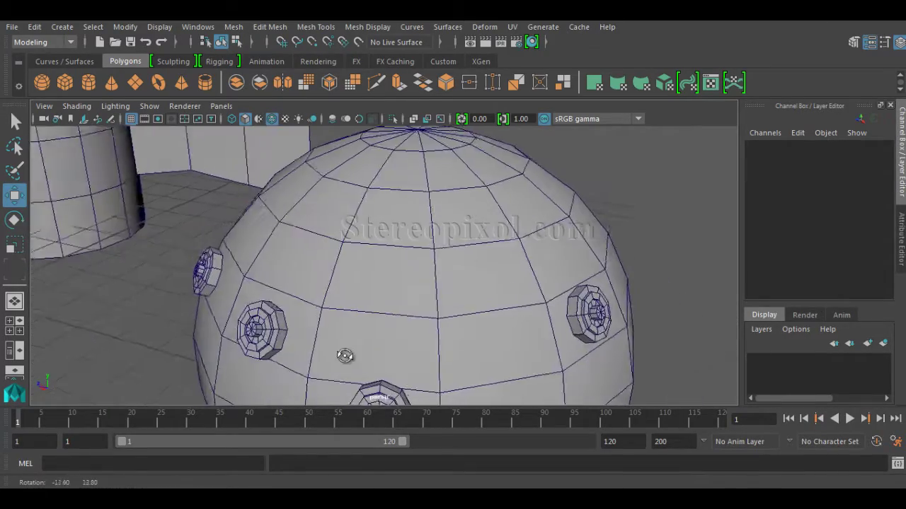
pyautogui.keyDown('alt'); pyautogui.moveTo(260, 322); pyautogui.dragTo(282, 322, button='right'); pyautogui.keyUp('alt')
pyautogui.keyDown('alt'); pyautogui.moveTo(233, 324); pyautogui.dragTo(265, 313); pyautogui.keyUp('alt')
pyautogui.keyDown('alt'); pyautogui.moveTo(226, 310); pyautogui.dragTo(279, 310, button='right'); pyautogui.keyUp('alt')
pyautogui.keyDown('alt'); pyautogui.moveTo(280, 297); pyautogui.dragTo(361, 269, button='middle'); pyautogui.keyUp('alt')
pyautogui.keyDown('alt'); pyautogui.moveTo(304, 303); pyautogui.dragTo(348, 308, button='right'); pyautogui.keyUp('alt')
pyautogui.keyDown('alt'); pyautogui.moveTo(280, 244); pyautogui.dragTo(314, 206, button='middle'); pyautogui.keyUp('alt')
pyautogui.keyDown('alt'); pyautogui.moveTo(136, 241); pyautogui.dragTo(118, 256); pyautogui.keyUp('alt')
pyautogui.keyDown('alt'); pyautogui.moveTo(290, 283); pyautogui.dragTo(300, 254, button='middle'); pyautogui.keyUp('alt')
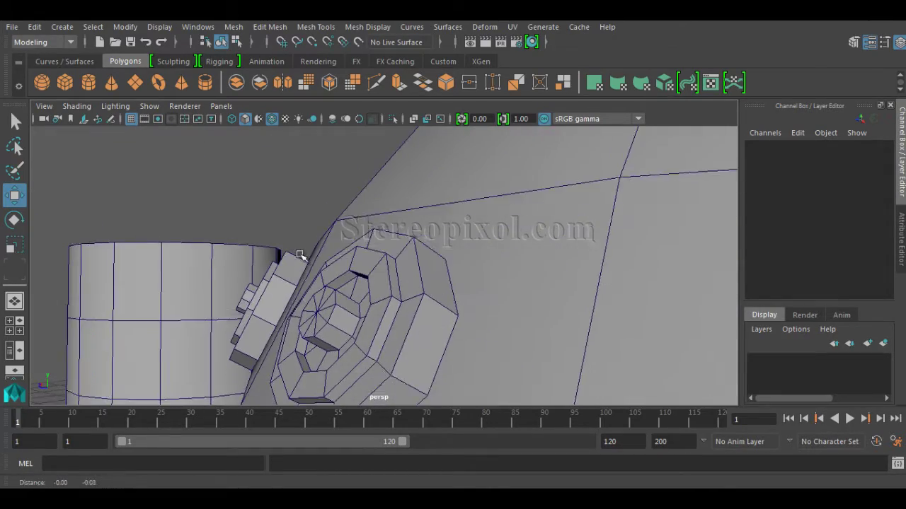
pyautogui.keyDown('alt'); pyautogui.moveTo(242, 286); pyautogui.dragTo(247, 339); pyautogui.keyUp('alt')
pyautogui.keyDown('alt'); pyautogui.moveTo(247, 339); pyautogui.dragTo(212, 335, button='right'); pyautogui.keyUp('alt')
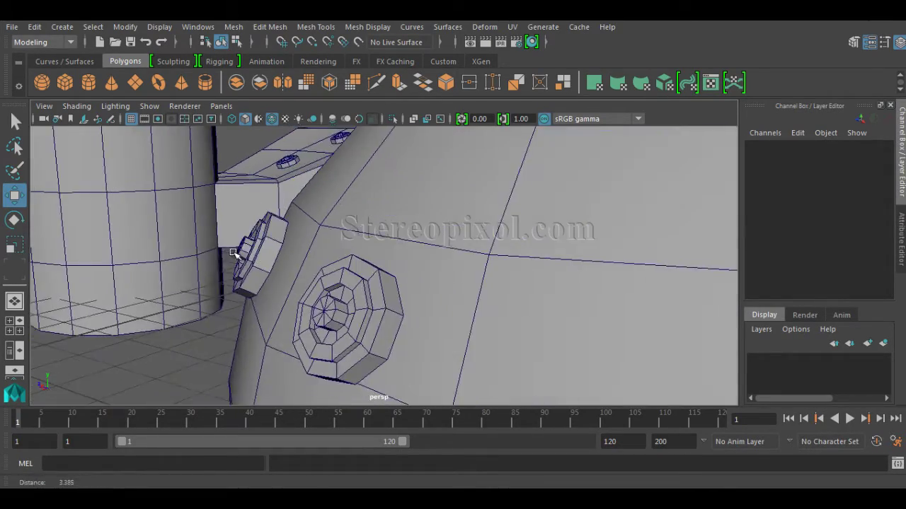
pyautogui.keyDown('alt'); pyautogui.moveTo(201, 297); pyautogui.dragTo(261, 283); pyautogui.keyUp('alt')
pyautogui.keyDown('alt'); pyautogui.moveTo(225, 259); pyautogui.dragTo(145, 256, button='right'); pyautogui.keyUp('alt')
# Examine the knobs on the top and outer faces of the curved block behind the large cylinder
pyautogui.keyDown('alt'); pyautogui.moveTo(559, 283); pyautogui.dragTo(497, 299, button='middle'); pyautogui.keyUp('alt')
pyautogui.keyDown('alt'); pyautogui.moveTo(497, 299); pyautogui.dragTo(449, 297, button='right'); pyautogui.keyUp('alt')
pyautogui.keyDown('alt'); pyautogui.moveTo(389, 281); pyautogui.dragTo(440, 307, button='middle'); pyautogui.keyUp('alt')
pyautogui.keyDown('alt'); pyautogui.moveTo(447, 306); pyautogui.dragTo(393, 302, button='right'); pyautogui.keyUp('alt')
pyautogui.keyDown('alt'); pyautogui.moveTo(322, 276); pyautogui.dragTo(142, 354); pyautogui.keyUp('alt')
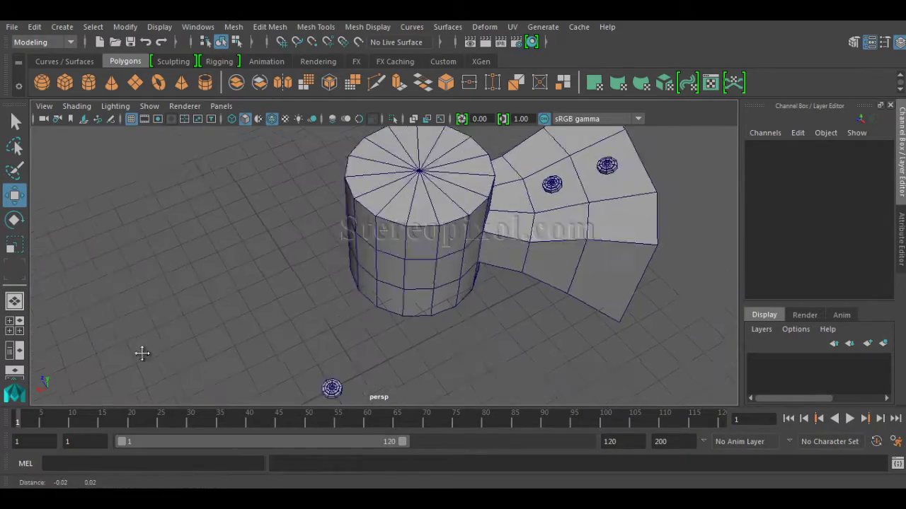
pyautogui.keyDown('alt'); pyautogui.moveTo(142, 354); pyautogui.dragTo(256, 305, button='right'); pyautogui.keyUp('alt')
pyautogui.keyDown('alt'); pyautogui.moveTo(256, 306); pyautogui.dragTo(521, 333); pyautogui.keyUp('alt')
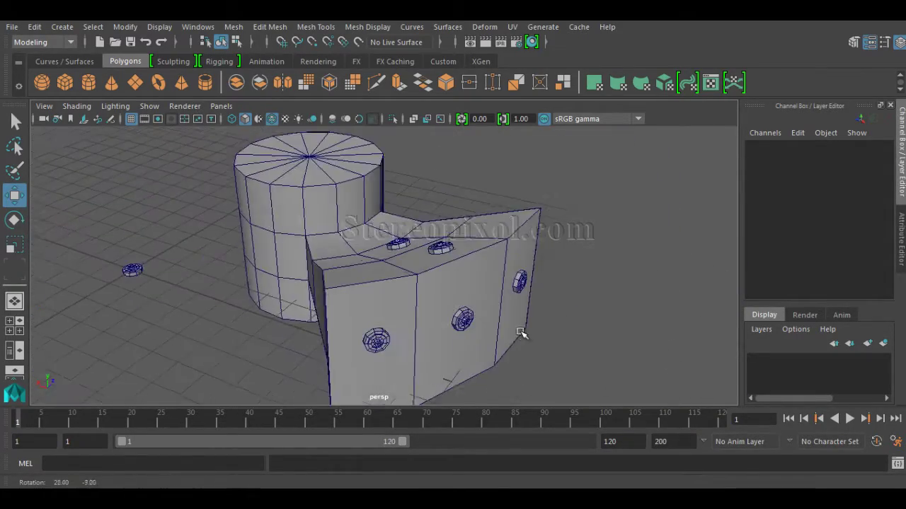
pyautogui.keyDown('alt'); pyautogui.moveTo(521, 333); pyautogui.dragTo(427, 253, button='right'); pyautogui.keyUp('alt')
pyautogui.keyDown('alt'); pyautogui.moveTo(427, 253); pyautogui.dragTo(359, 329); pyautogui.keyUp('alt')
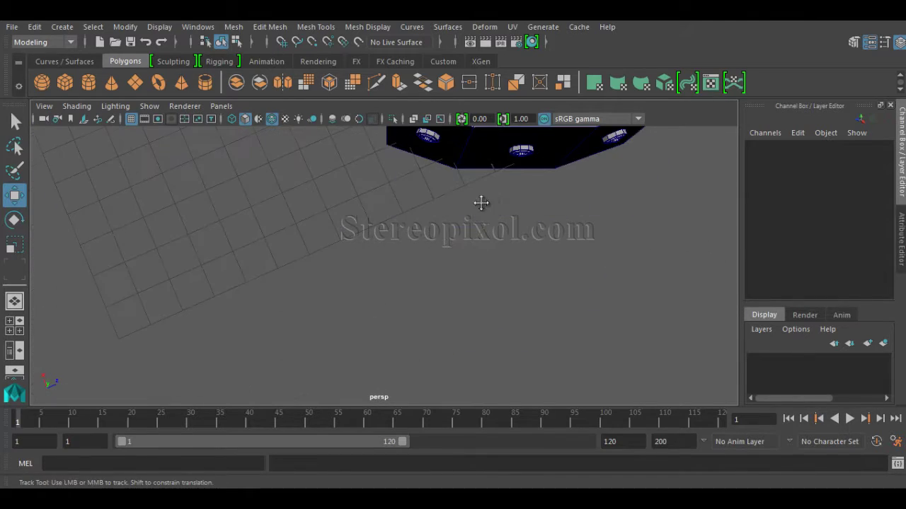
pyautogui.keyDown('alt'); pyautogui.moveTo(481, 202); pyautogui.dragTo(365, 340, button='middle'); pyautogui.keyUp('alt')
pyautogui.keyDown('alt'); pyautogui.moveTo(365, 340); pyautogui.dragTo(514, 307); pyautogui.keyUp('alt')
pyautogui.keyDown('alt'); pyautogui.moveTo(514, 307); pyautogui.dragTo(444, 379, button='right'); pyautogui.keyUp('alt')
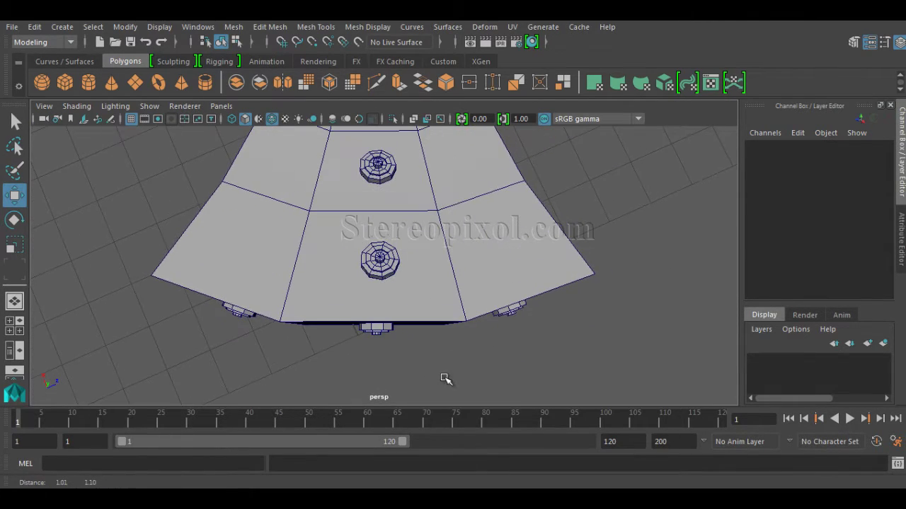
pyautogui.keyDown('alt'); pyautogui.moveTo(525, 357); pyautogui.dragTo(432, 340); pyautogui.keyUp('alt')
pyautogui.keyDown('alt'); pyautogui.moveTo(431, 341); pyautogui.dragTo(380, 290, button='right'); pyautogui.keyUp('alt')
pyautogui.keyDown('alt'); pyautogui.moveTo(379, 290); pyautogui.dragTo(377, 283, button='middle'); pyautogui.keyUp('alt')
pyautogui.scroll(3, 327, 300)
# Delete the four knobs attached to the sphere
pyautogui.keyDown('alt'); pyautogui.moveTo(326, 297); pyautogui.dragTo(353, 320, button='middle'); pyautogui.keyUp('alt')
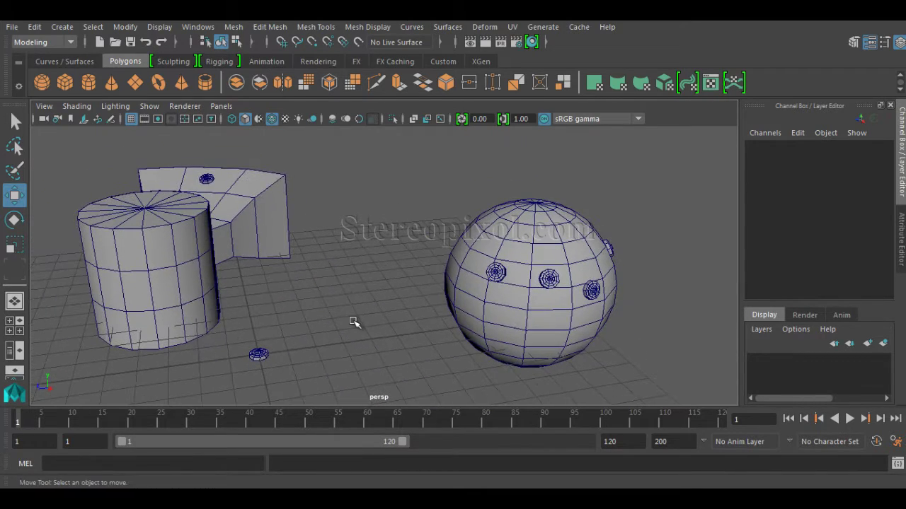
pyautogui.keyDown('alt'); pyautogui.moveTo(379, 311); pyautogui.dragTo(358, 332); pyautogui.keyUp('alt')
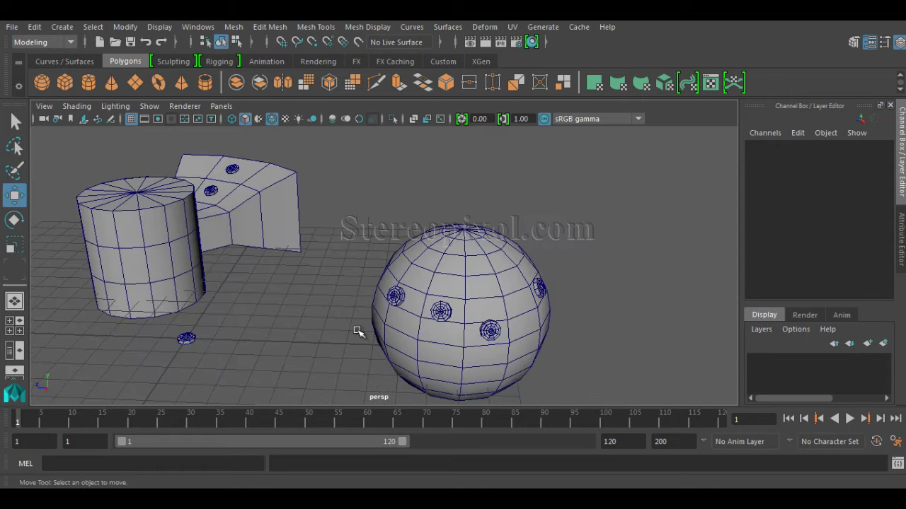
pyautogui.click(396, 296)
pyautogui.press('Delete')
pyautogui.click(443, 315)
pyautogui.press('Delete')
pyautogui.click(488, 329)
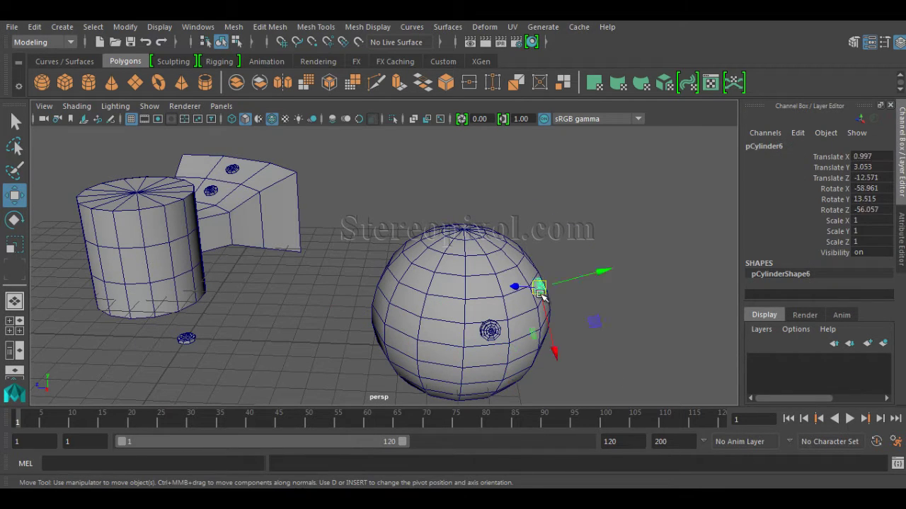
pyautogui.press('Delete')
pyautogui.click(488, 329)
pyautogui.press('Delete')
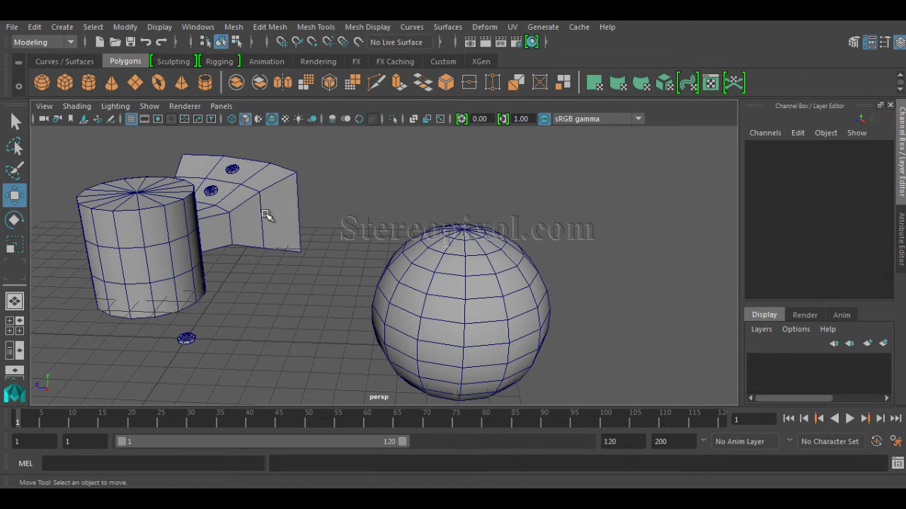
# Delete the two knobs on the top face of the curved block
pyautogui.keyDown('alt'); pyautogui.moveTo(541, 250); pyautogui.dragTo(411, 236); pyautogui.keyUp('alt')
pyautogui.click(391, 220)
pyautogui.click(394, 220)
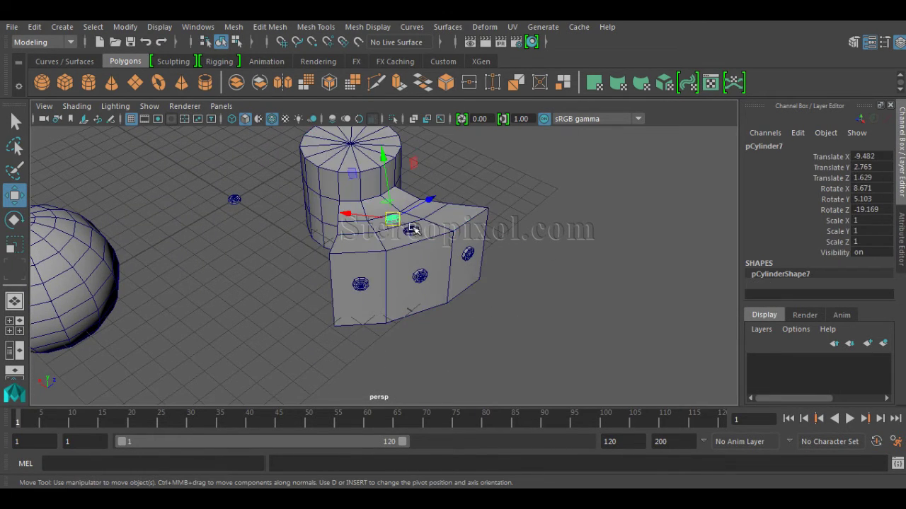
pyautogui.keyDown('shift'); pyautogui.click(412, 230); pyautogui.keyUp('shift')
pyautogui.press('Delete')
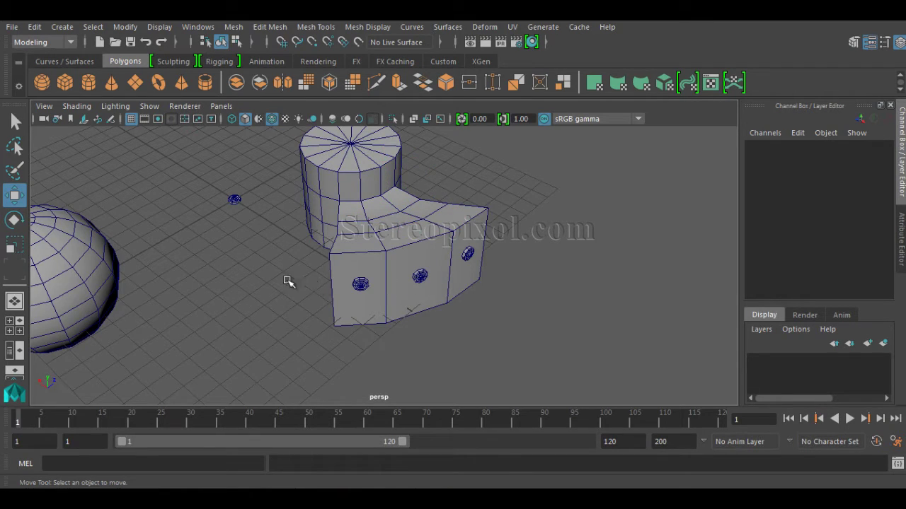
# Select the small knob at the origin and view its position between the large cylinder and the sphere
pyautogui.keyDown('alt'); pyautogui.moveTo(289, 282); pyautogui.dragTo(445, 259); pyautogui.keyUp('alt')
pyautogui.keyDown('alt'); pyautogui.moveTo(319, 333); pyautogui.dragTo(431, 141, button='middle'); pyautogui.keyUp('alt')
pyautogui.scroll(-3, 420, 253)
pyautogui.keyDown('alt'); pyautogui.moveTo(420, 253); pyautogui.dragTo(447, 241); pyautogui.keyUp('alt')
pyautogui.keyDown('alt'); pyautogui.moveTo(447, 241); pyautogui.dragTo(450, 215, button='middle'); pyautogui.keyUp('alt')
pyautogui.scroll(4, 467, 283)
pyautogui.keyDown('alt'); pyautogui.moveTo(481, 321); pyautogui.dragTo(427, 296); pyautogui.keyUp('alt')
pyautogui.click(434, 266)
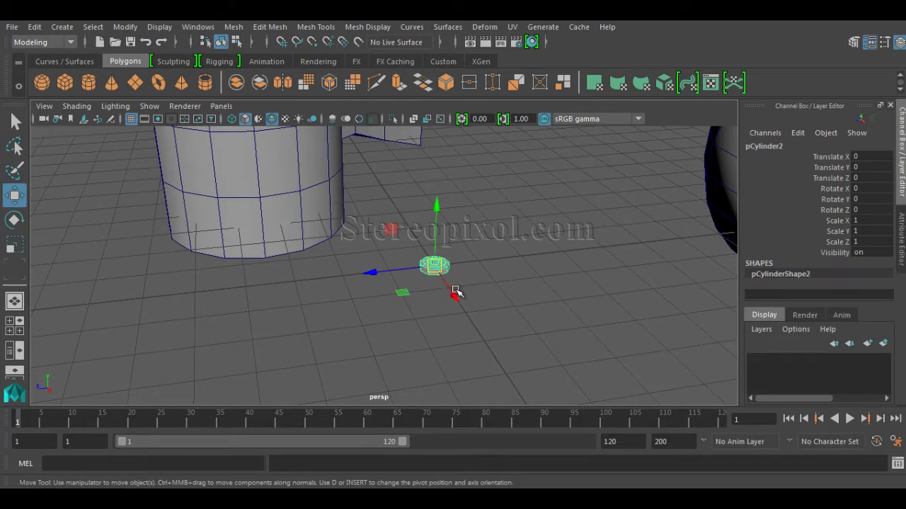
pyautogui.keyDown('alt'); pyautogui.moveTo(502, 288); pyautogui.dragTo(461, 303, button='middle'); pyautogui.keyUp('alt')
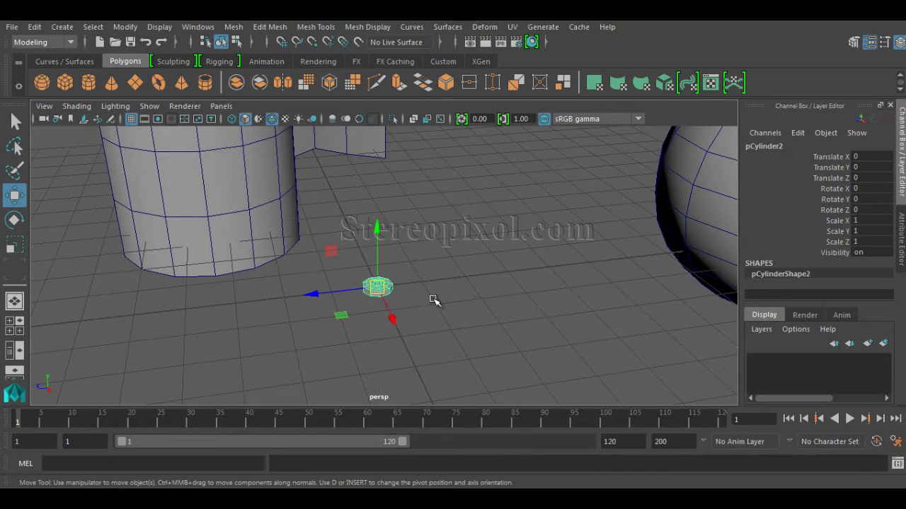
pyautogui.keyDown('alt'); pyautogui.moveTo(388, 290); pyautogui.dragTo(476, 275); pyautogui.keyUp('alt')
pyautogui.keyDown('alt'); pyautogui.moveTo(476, 274); pyautogui.dragTo(482, 292, button='middle'); pyautogui.keyUp('alt')
pyautogui.scroll(-3, 483, 293)
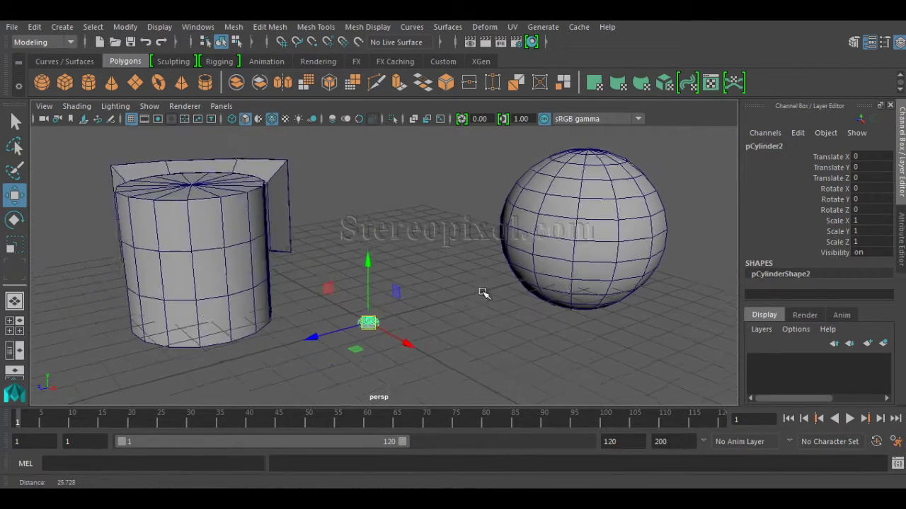
# Select the large cylinder with its curved block and look over its side faces
pyautogui.keyDown('alt'); pyautogui.moveTo(483, 293); pyautogui.dragTo(505, 252); pyautogui.keyUp('alt')
pyautogui.click(505, 253)
pyautogui.keyDown('alt'); pyautogui.moveTo(283, 215); pyautogui.dragTo(517, 299); pyautogui.keyUp('alt')
pyautogui.click(394, 270)
pyautogui.keyDown('alt'); pyautogui.moveTo(518, 300); pyautogui.dragTo(527, 265, button='middle'); pyautogui.keyUp('alt')
pyautogui.scroll(-2, 387, 302)
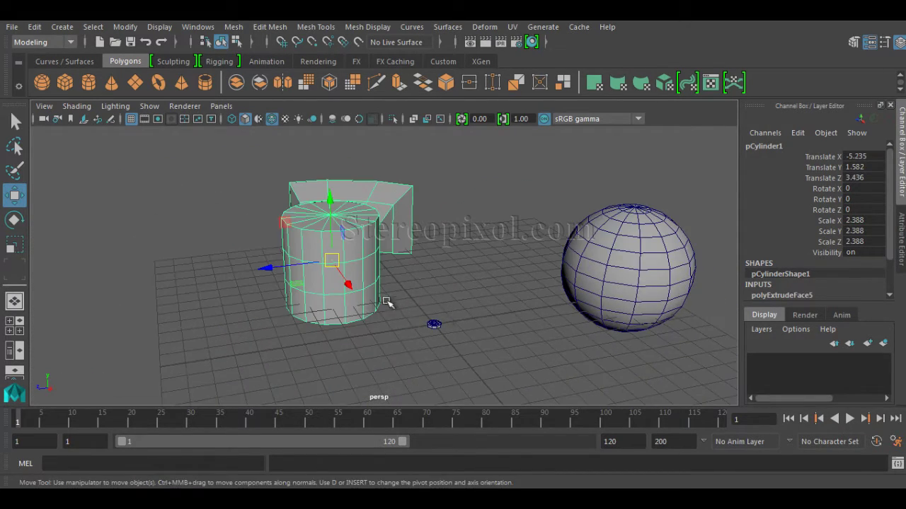
pyautogui.keyDown('alt'); pyautogui.moveTo(482, 304); pyautogui.dragTo(510, 309, button='right'); pyautogui.keyUp('alt')
pyautogui.keyDown('alt'); pyautogui.moveTo(400, 317); pyautogui.dragTo(386, 294); pyautogui.keyUp('alt')
pyautogui.keyDown('alt'); pyautogui.moveTo(389, 311); pyautogui.dragTo(427, 331, button='right'); pyautogui.keyUp('alt')
pyautogui.keyDown('alt'); pyautogui.moveTo(442, 329); pyautogui.dragTo(566, 343); pyautogui.keyUp('alt')
# Try to rotate the small knob onto its side and move it by hand to the large cylinder's upper side
pyautogui.click(564, 341)
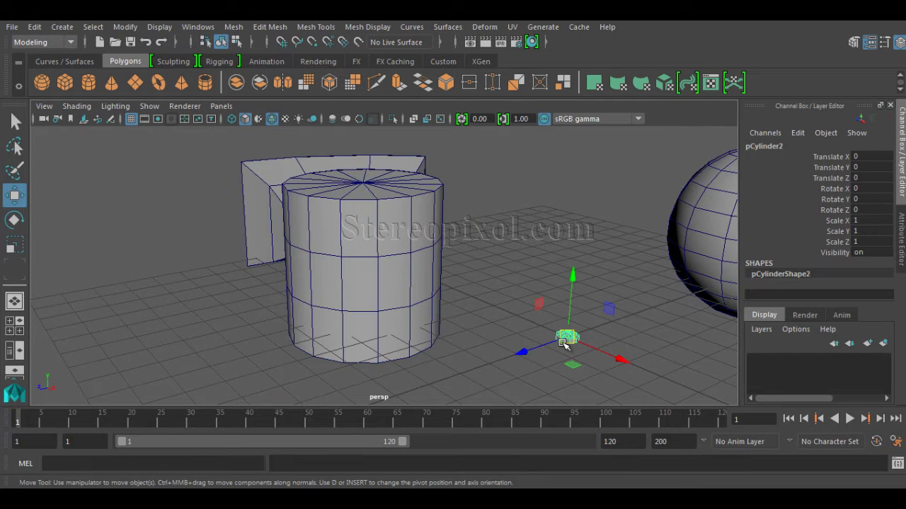
pyautogui.press('e')
pyautogui.moveTo(575, 300); pyautogui.dragTo(629, 356)
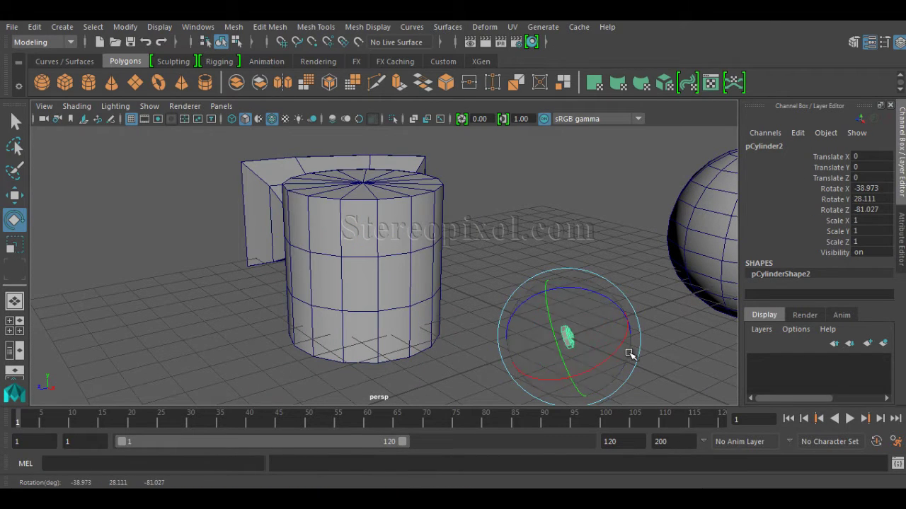
pyautogui.press('w')
pyautogui.moveTo(567, 336); pyautogui.dragTo(485, 189)
pyautogui.press('e')
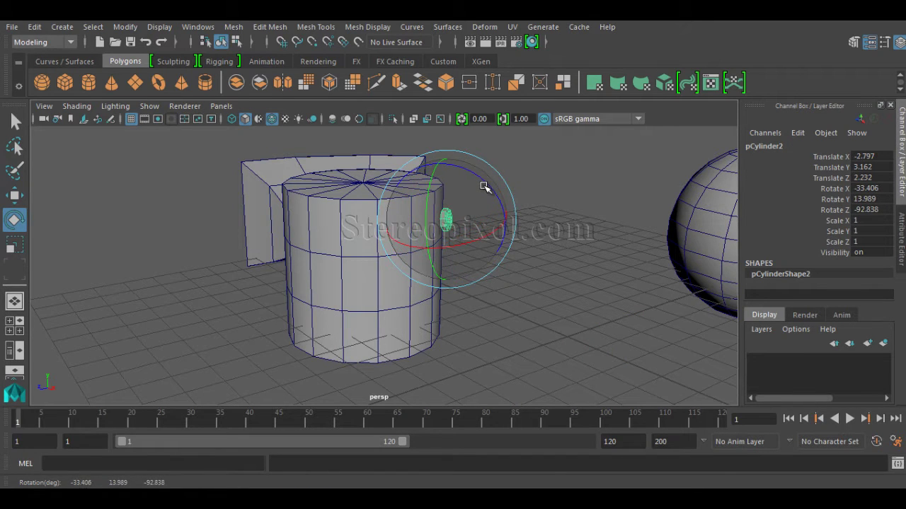
# Try to fine-tune the knob's position against the large cylinder's wall, at about X -3.03, Y 3.26, Z 1.89
pyautogui.press('w')
pyautogui.keyDown('alt'); pyautogui.moveTo(465, 219); pyautogui.dragTo(472, 297); pyautogui.keyUp('alt')
pyautogui.moveTo(382, 266); pyautogui.dragTo(466, 285)
pyautogui.keyDown('alt'); pyautogui.moveTo(415, 290); pyautogui.dragTo(382, 307, button='middle'); pyautogui.keyUp('alt')
pyautogui.keyDown('alt'); pyautogui.moveTo(402, 334); pyautogui.dragTo(453, 356, button='right'); pyautogui.keyUp('alt')
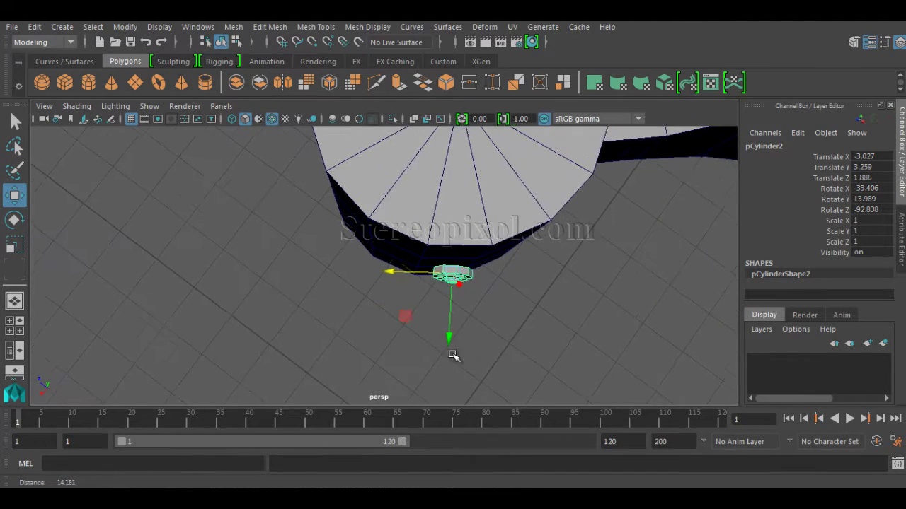
pyautogui.keyDown('alt'); pyautogui.moveTo(453, 355); pyautogui.dragTo(470, 363); pyautogui.keyUp('alt')
# Undo the manual moves and rotations of the small knob back to the origin
pyautogui.hotkey('ctrl', 'z')
pyautogui.hotkey('ctrl', 'z')
pyautogui.hotkey('ctrl', 'z')
pyautogui.hotkey('ctrl', 'z')
pyautogui.hotkey('ctrl', 'z')
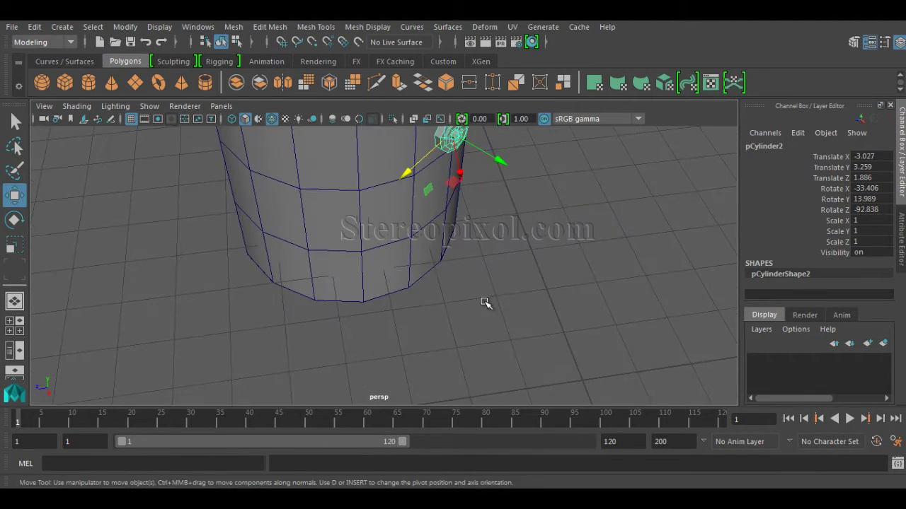
pyautogui.hotkey('ctrl', 'z')
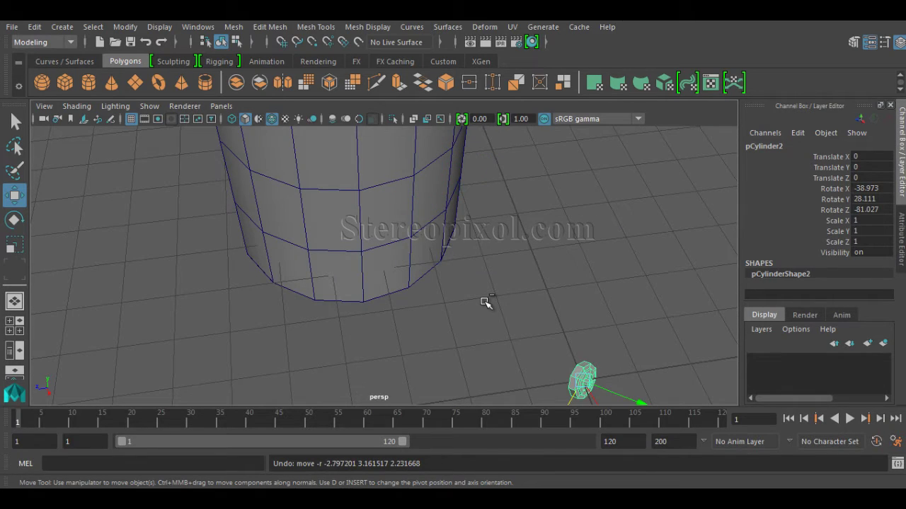
pyautogui.hotkey('ctrl', 'z')
pyautogui.hotkey('ctrl', 'z')
pyautogui.hotkey('ctrl', 'z')
pyautogui.hotkey('ctrl', 'z')
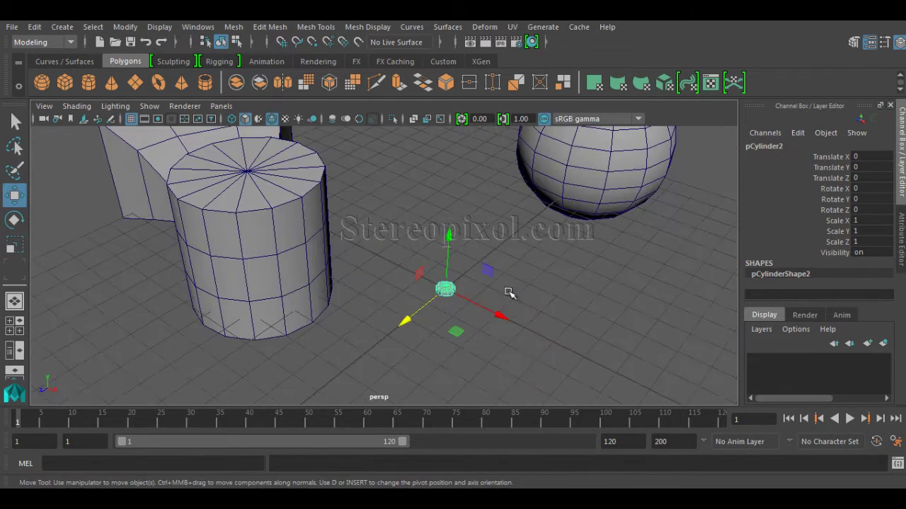
pyautogui.keyDown('alt'); pyautogui.moveTo(509, 292); pyautogui.dragTo(455, 324, button='middle'); pyautogui.keyUp('alt')
pyautogui.keyDown('alt'); pyautogui.moveTo(455, 323); pyautogui.dragTo(429, 331); pyautogui.keyUp('alt')
pyautogui.keyDown('alt'); pyautogui.moveTo(429, 332); pyautogui.dragTo(463, 311, button='middle'); pyautogui.keyUp('alt')
pyautogui.keyDown('alt'); pyautogui.moveTo(463, 311); pyautogui.dragTo(439, 315); pyautogui.keyUp('alt')
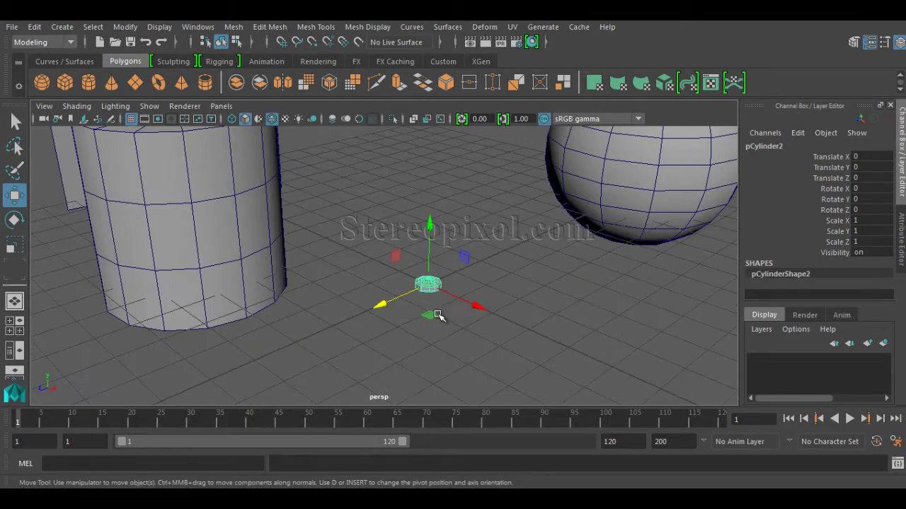
pyautogui.keyDown('alt'); pyautogui.moveTo(461, 289); pyautogui.dragTo(528, 335, button='middle'); pyautogui.keyUp('alt')
pyautogui.keyDown('alt'); pyautogui.moveTo(527, 335); pyautogui.dragTo(540, 342); pyautogui.keyUp('alt')
pyautogui.keyDown('alt'); pyautogui.moveTo(539, 342); pyautogui.dragTo(505, 327, button='right'); pyautogui.keyUp('alt')
pyautogui.keyDown('alt'); pyautogui.moveTo(505, 327); pyautogui.dragTo(483, 326, button='middle'); pyautogui.keyUp('alt')
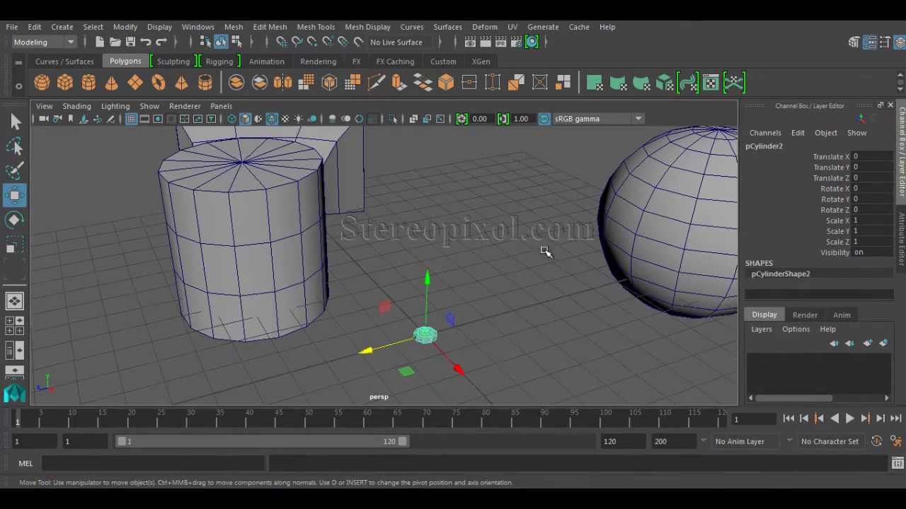
pyautogui.hotkey('ctrl', 'z')
pyautogui.hotkey('ctrl', 'z')
pyautogui.hotkey('ctrl', 'z')
pyautogui.hotkey('ctrl', 'z')
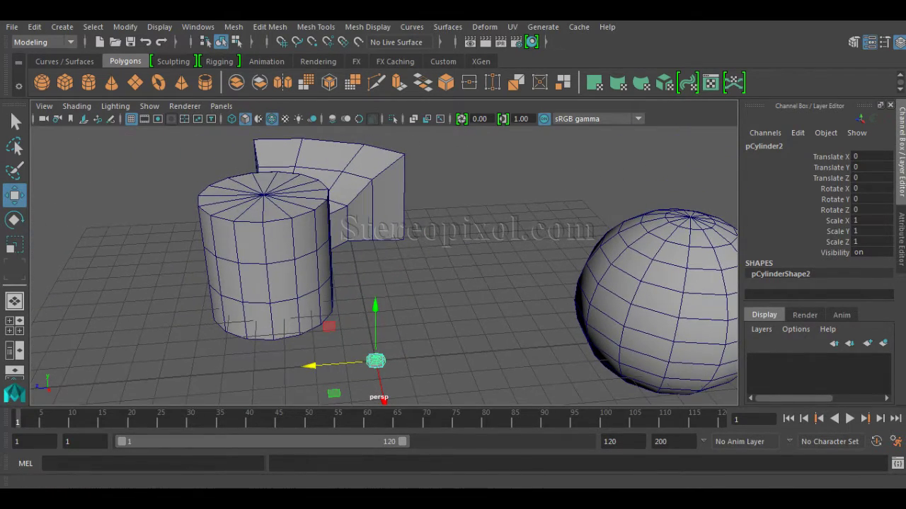
# Clear the selection and examine the small knob, the large cylinder and the sphere from several angles
pyautogui.click(125, 27)
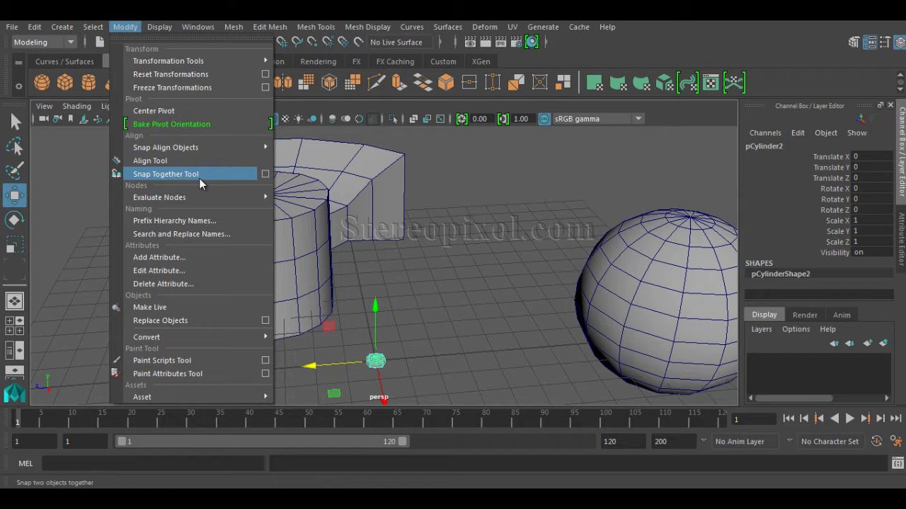
pyautogui.click(130, 25)
pyautogui.click(397, 330)
pyautogui.keyDown('alt'); pyautogui.moveTo(419, 335); pyautogui.dragTo(461, 316); pyautogui.keyUp('alt')
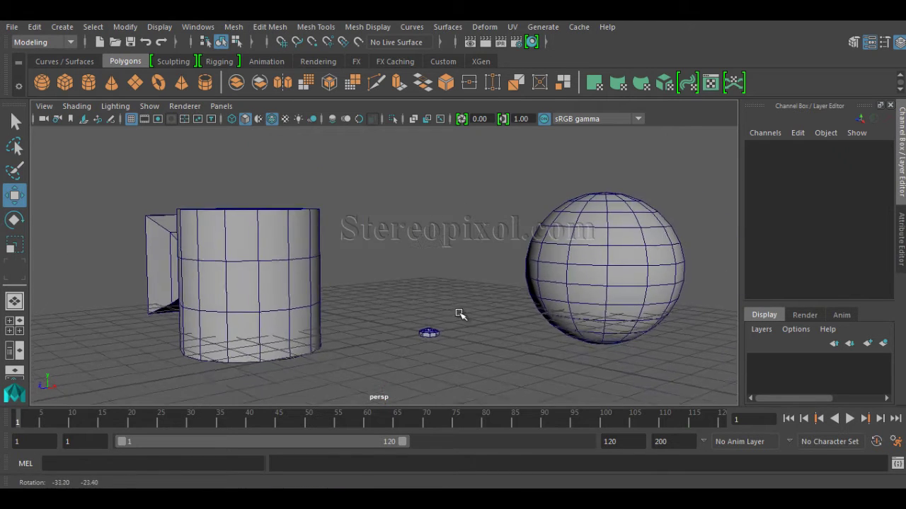
pyautogui.keyDown('alt'); pyautogui.moveTo(403, 343); pyautogui.dragTo(375, 301, button='middle'); pyautogui.keyUp('alt')
pyautogui.keyDown('alt'); pyautogui.moveTo(375, 302); pyautogui.dragTo(499, 301, button='right'); pyautogui.keyUp('alt')
pyautogui.keyDown('alt'); pyautogui.moveTo(466, 313); pyautogui.dragTo(435, 345); pyautogui.keyUp('alt')
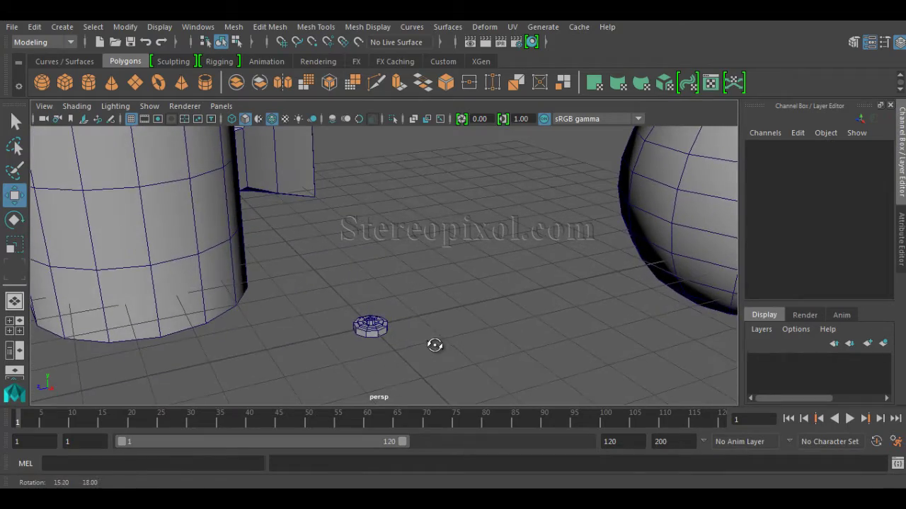
pyautogui.keyDown('alt'); pyautogui.moveTo(426, 213); pyautogui.dragTo(435, 253, button='middle'); pyautogui.keyUp('alt')
pyautogui.keyDown('alt'); pyautogui.moveTo(434, 255); pyautogui.dragTo(402, 285, button='right'); pyautogui.keyUp('alt')
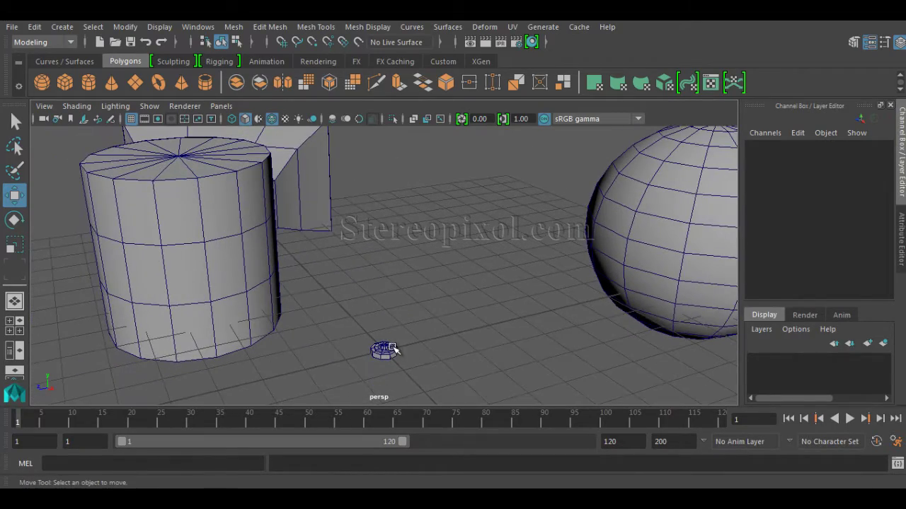
pyautogui.keyDown('alt'); pyautogui.moveTo(403, 305); pyautogui.dragTo(344, 380); pyautogui.keyUp('alt')
pyautogui.keyDown('alt'); pyautogui.moveTo(411, 338); pyautogui.dragTo(420, 297, button='middle'); pyautogui.keyUp('alt')
pyautogui.keyDown('alt'); pyautogui.moveTo(421, 297); pyautogui.dragTo(379, 317, button='right'); pyautogui.keyUp('alt')
pyautogui.keyDown('alt'); pyautogui.moveTo(379, 317); pyautogui.dragTo(377, 348, button='middle'); pyautogui.keyUp('alt')
pyautogui.keyDown('alt'); pyautogui.moveTo(421, 320); pyautogui.dragTo(394, 304, button='right'); pyautogui.keyUp('alt')
pyautogui.keyDown('alt'); pyautogui.moveTo(394, 304); pyautogui.dragTo(400, 324, button='middle'); pyautogui.keyUp('alt')
pyautogui.keyDown('alt'); pyautogui.moveTo(401, 323); pyautogui.dragTo(410, 319); pyautogui.keyUp('alt')
pyautogui.keyDown('alt'); pyautogui.moveTo(411, 315); pyautogui.dragTo(385, 302, button='right'); pyautogui.keyUp('alt')
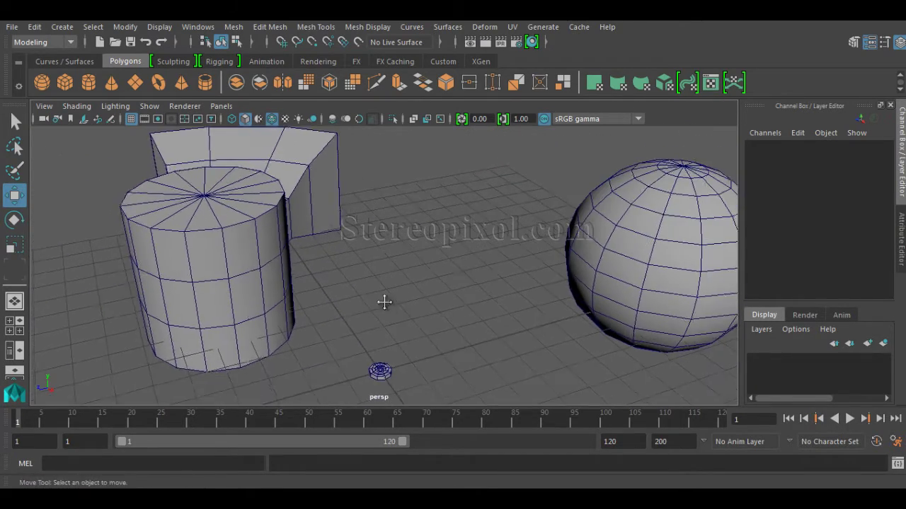
pyautogui.scroll(-3, 389, 308)
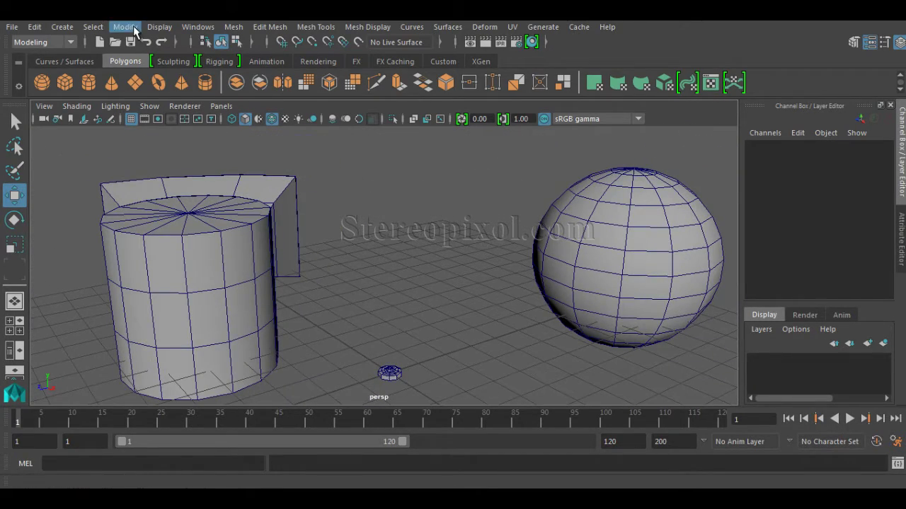
# Start the Snap Together Tool and choose the centre of the small knob's underside as the surface to move
pyautogui.click(126, 26)
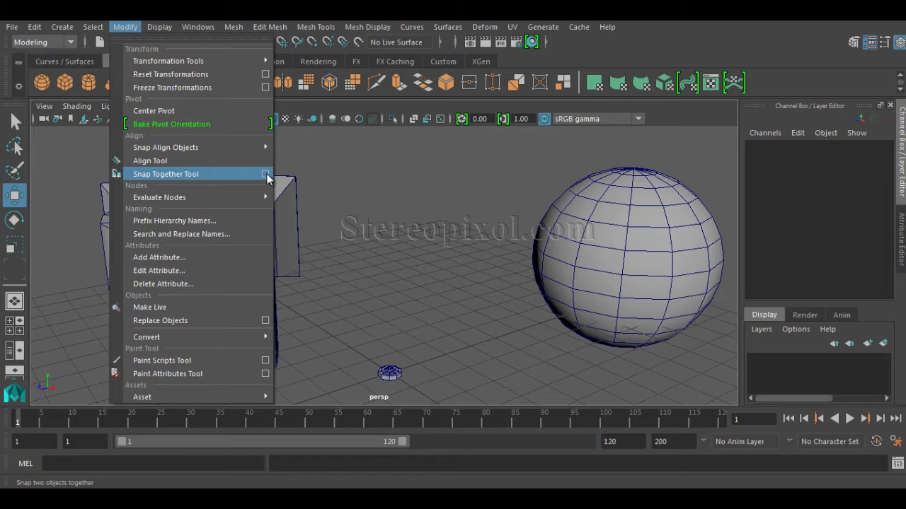
pyautogui.click(227, 174)
pyautogui.keyDown('alt'); pyautogui.moveTo(363, 307); pyautogui.dragTo(393, 240); pyautogui.keyUp('alt')
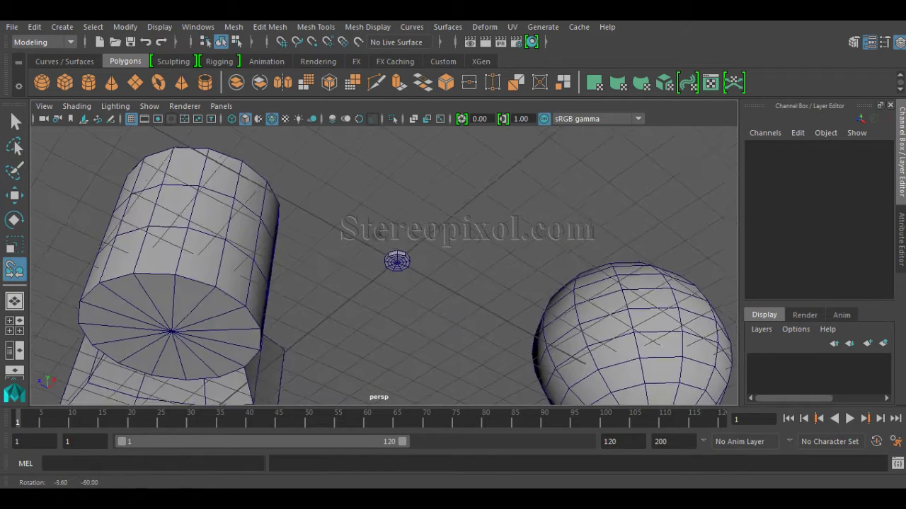
pyautogui.keyDown('alt'); pyautogui.moveTo(398, 244); pyautogui.dragTo(499, 293, button='right'); pyautogui.keyUp('alt')
pyautogui.click(415, 253)
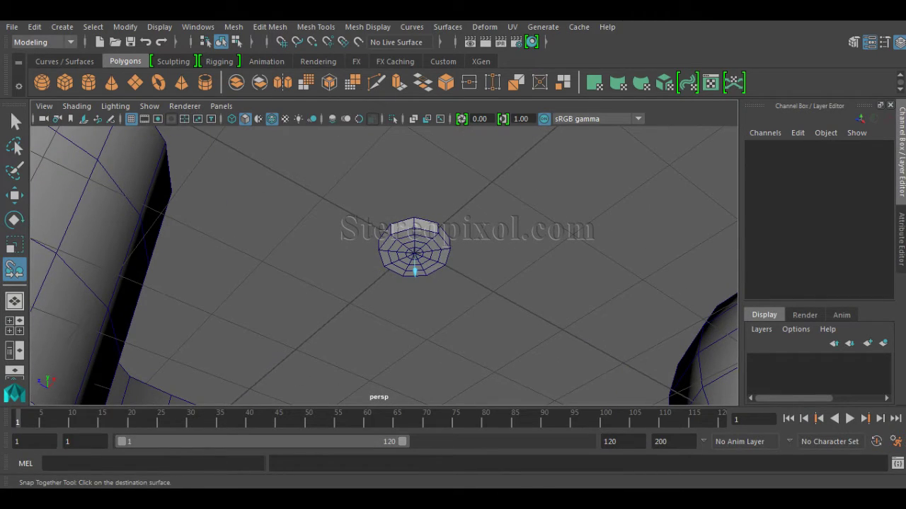
# Try a side face of the large cylinder as the snap destination, and replace it with a face on the sphere's side
pyautogui.keyDown('alt'); pyautogui.moveTo(471, 297); pyautogui.dragTo(462, 320); pyautogui.keyUp('alt')
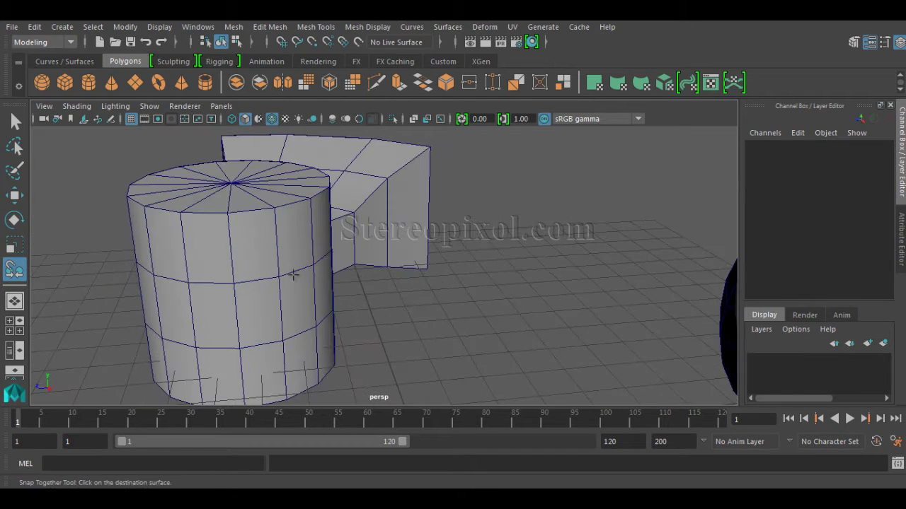
pyautogui.click(258, 309)
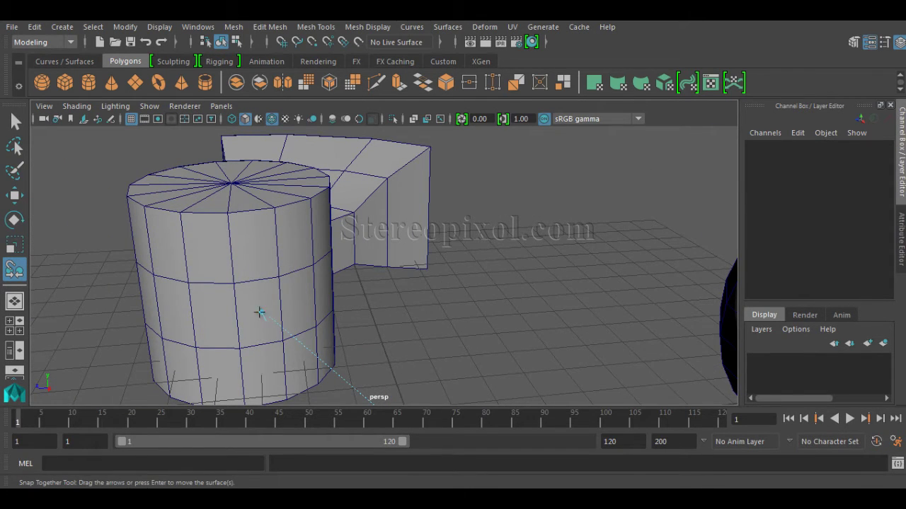
pyautogui.keyDown('alt'); pyautogui.moveTo(268, 370); pyautogui.dragTo(373, 339); pyautogui.keyUp('alt')
pyautogui.keyDown('alt'); pyautogui.moveTo(373, 340); pyautogui.dragTo(381, 289, button='middle'); pyautogui.keyUp('alt')
pyautogui.keyDown('alt'); pyautogui.moveTo(619, 262); pyautogui.dragTo(481, 275, button='middle'); pyautogui.keyUp('alt')
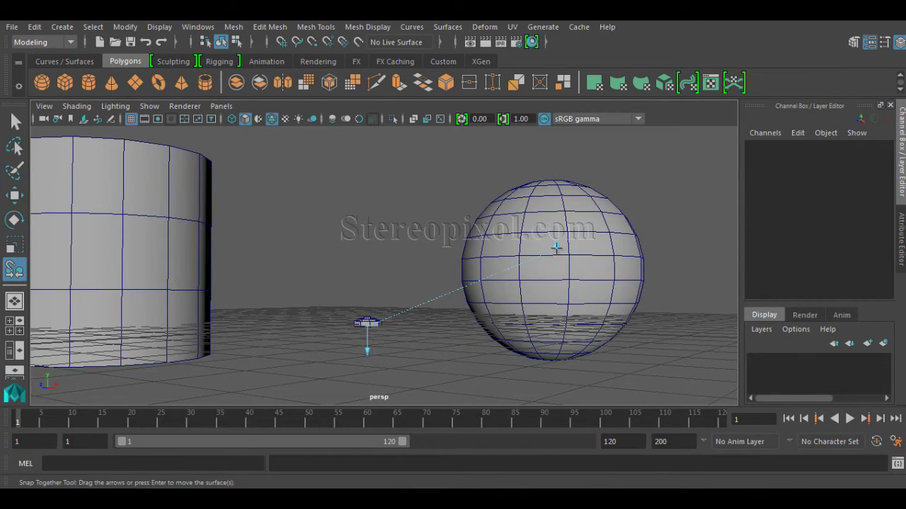
# Try to snap the knob's underside onto the chosen sphere face, check its fit, and undo the snap
pyautogui.keyDown('alt'); pyautogui.moveTo(540, 271); pyautogui.dragTo(427, 259); pyautogui.keyUp('alt')
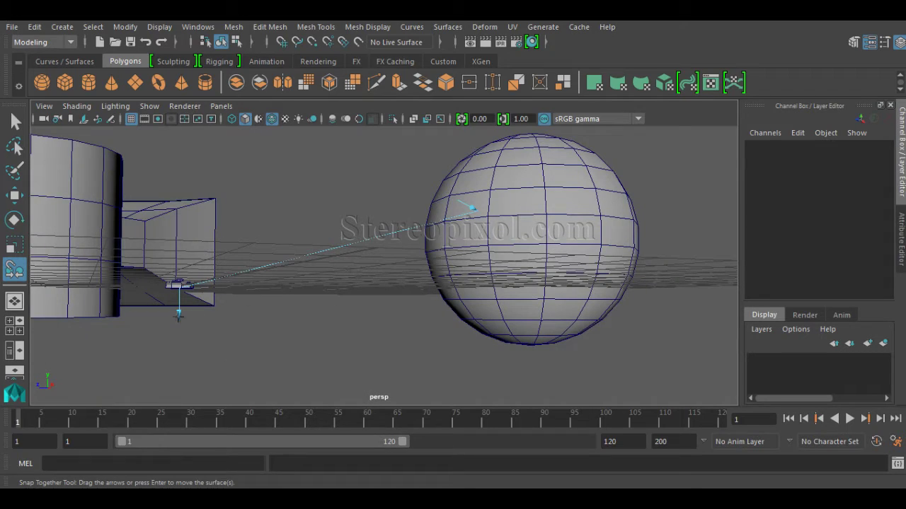
pyautogui.keyDown('alt'); pyautogui.moveTo(309, 296); pyautogui.dragTo(460, 318); pyautogui.keyUp('alt')
pyautogui.keyDown('alt'); pyautogui.moveTo(516, 319); pyautogui.dragTo(559, 346); pyautogui.keyUp('alt')
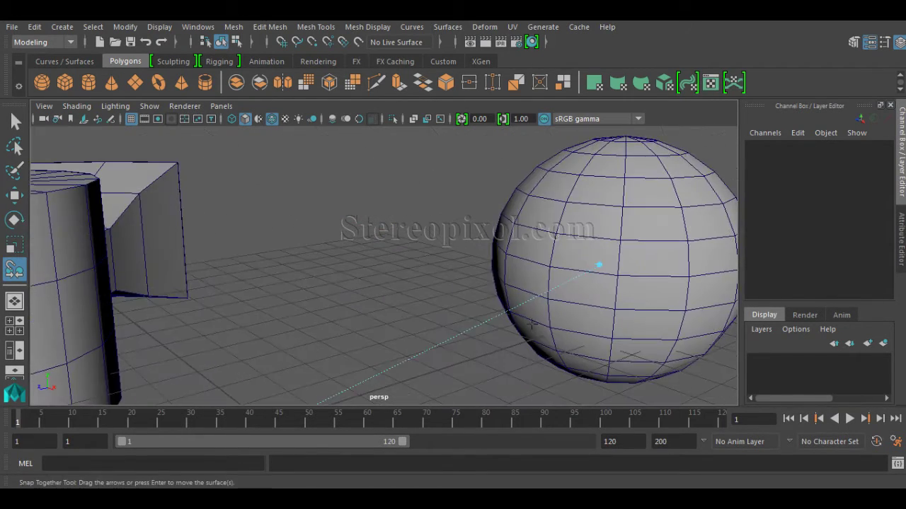
pyautogui.keyDown('alt'); pyautogui.moveTo(581, 272); pyautogui.dragTo(265, 283); pyautogui.keyUp('alt')
pyautogui.press('Return')
pyautogui.keyDown('alt'); pyautogui.moveTo(264, 283); pyautogui.dragTo(538, 321, button='right'); pyautogui.keyUp('alt')
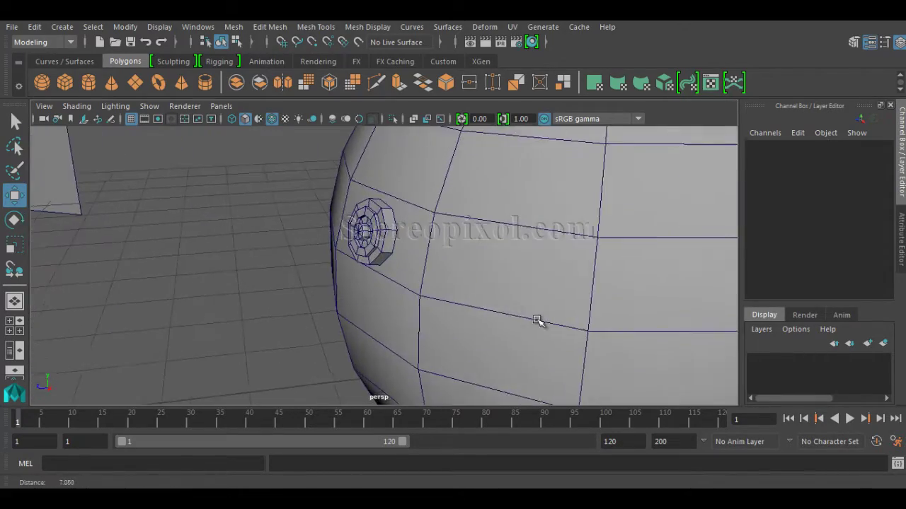
pyautogui.keyDown('alt'); pyautogui.moveTo(538, 321); pyautogui.dragTo(498, 314); pyautogui.keyUp('alt')
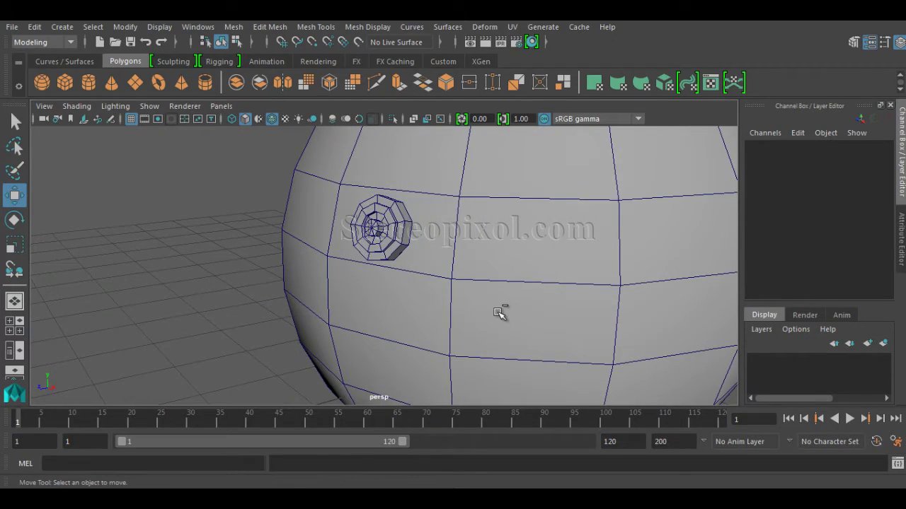
pyautogui.keyDown('alt'); pyautogui.moveTo(500, 312); pyautogui.dragTo(416, 325, button='right'); pyautogui.keyUp('alt')
pyautogui.keyDown('alt'); pyautogui.moveTo(410, 328); pyautogui.dragTo(394, 367); pyautogui.keyUp('alt')
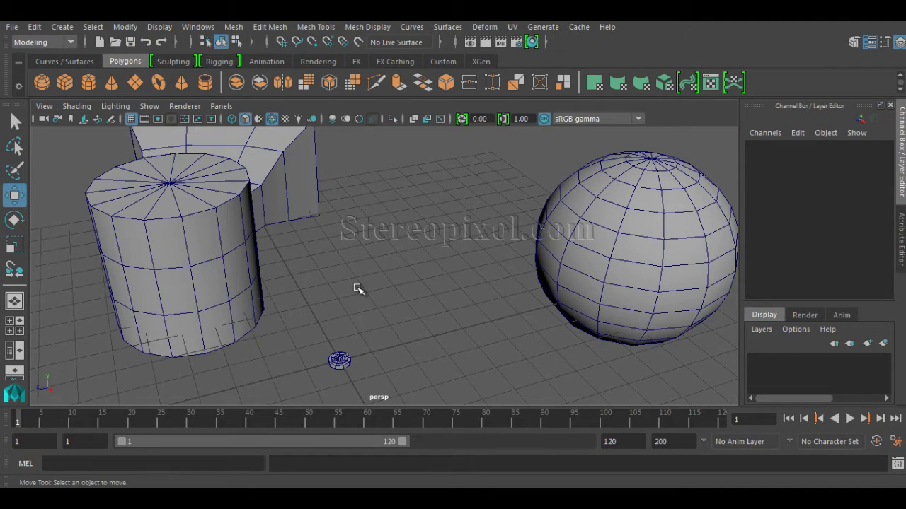
# Show the Snap Together Tool's settings and choose the centre of the knob's underside as the surface to move
pyautogui.click(125, 27)
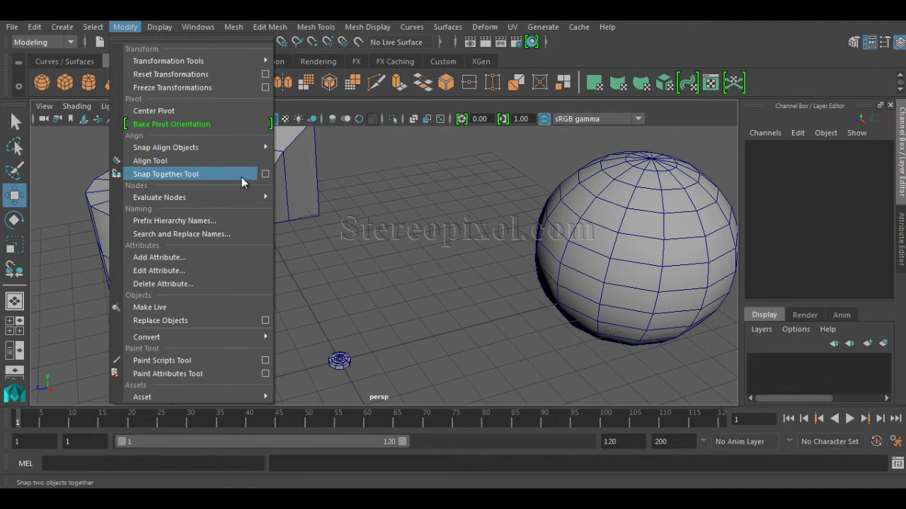
pyautogui.click(267, 174)
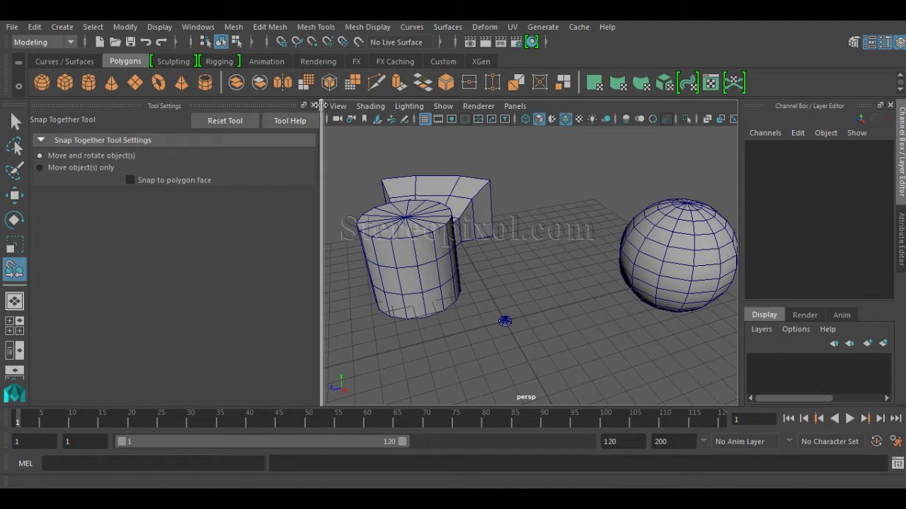
pyautogui.keyDown('alt'); pyautogui.moveTo(489, 324); pyautogui.dragTo(601, 293); pyautogui.keyUp('alt')
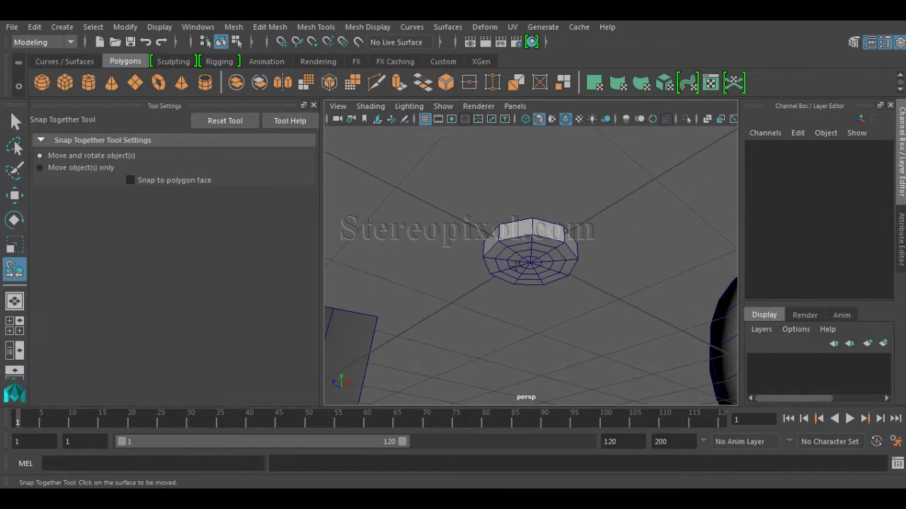
pyautogui.click(532, 263)
# Try to snap the knob onto the lower part of the sphere with the Move and rotate object(s) option
pyautogui.scroll(-3, 509, 313)
pyautogui.keyDown('alt'); pyautogui.moveTo(509, 313); pyautogui.dragTo(399, 264, button='middle'); pyautogui.keyUp('alt')
pyautogui.keyDown('alt'); pyautogui.moveTo(555, 304); pyautogui.dragTo(562, 338); pyautogui.keyUp('alt')
pyautogui.click(636, 304)
pyautogui.keyDown('alt'); pyautogui.moveTo(635, 304); pyautogui.dragTo(409, 260); pyautogui.keyUp('alt')
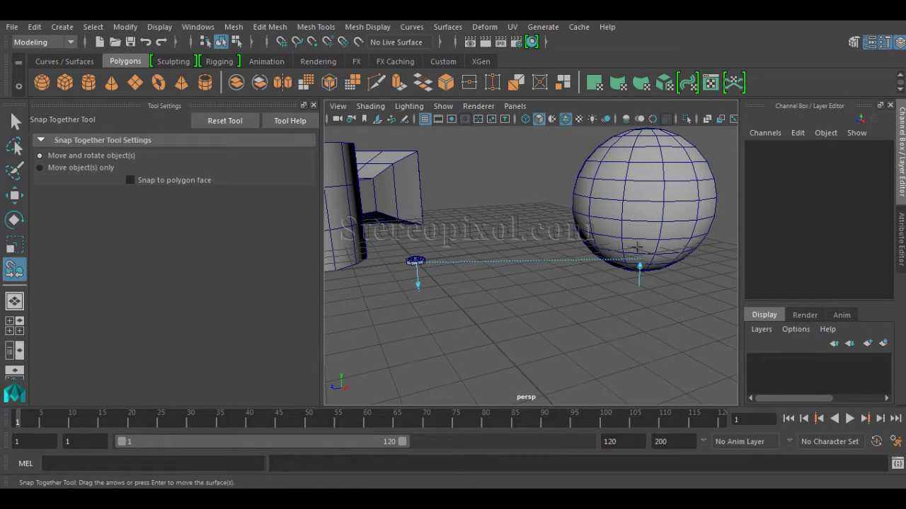
pyautogui.press('Return')
# Examine the knob's contact and tilt on the lower part of the sphere from several angles
pyautogui.keyDown('alt'); pyautogui.moveTo(616, 243); pyautogui.dragTo(537, 237); pyautogui.keyUp('alt')
pyautogui.keyDown('alt'); pyautogui.moveTo(538, 238); pyautogui.dragTo(465, 228, button='middle'); pyautogui.keyUp('alt')
pyautogui.keyDown('alt'); pyautogui.moveTo(465, 229); pyautogui.dragTo(616, 277, button='right'); pyautogui.keyUp('alt')
pyautogui.keyDown('alt'); pyautogui.moveTo(616, 277); pyautogui.dragTo(641, 261); pyautogui.keyUp('alt')
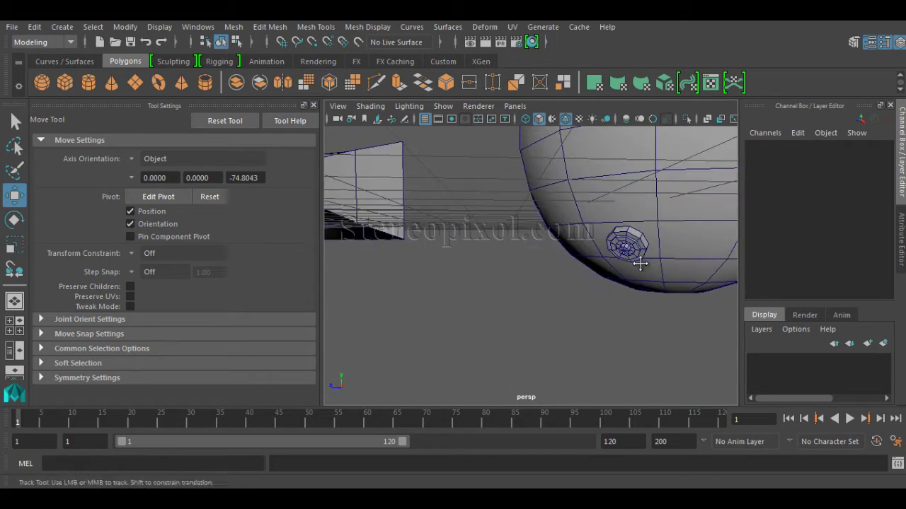
pyautogui.keyDown('alt'); pyautogui.moveTo(641, 261); pyautogui.dragTo(612, 310, button='middle'); pyautogui.keyUp('alt')
pyautogui.keyDown('alt'); pyautogui.moveTo(612, 309); pyautogui.dragTo(434, 304); pyautogui.keyUp('alt')
pyautogui.keyDown('alt'); pyautogui.moveTo(435, 304); pyautogui.dragTo(564, 309, button='middle'); pyautogui.keyUp('alt')
pyautogui.keyDown('alt'); pyautogui.moveTo(564, 309); pyautogui.dragTo(547, 316); pyautogui.keyUp('alt')
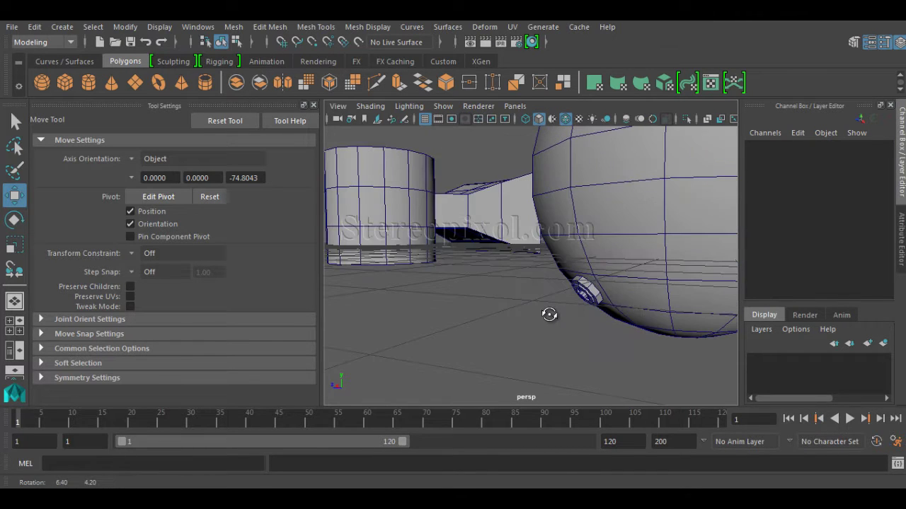
pyautogui.keyDown('alt'); pyautogui.moveTo(547, 316); pyautogui.dragTo(528, 317, button='right'); pyautogui.keyUp('alt')
pyautogui.keyDown('alt'); pyautogui.moveTo(527, 317); pyautogui.dragTo(607, 330); pyautogui.keyUp('alt')
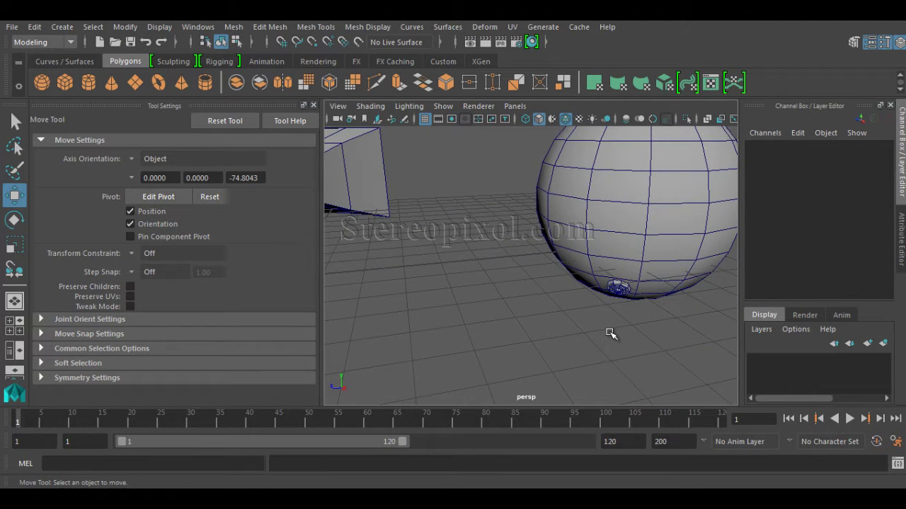
pyautogui.keyDown('alt'); pyautogui.moveTo(612, 334); pyautogui.dragTo(574, 329); pyautogui.keyUp('alt')
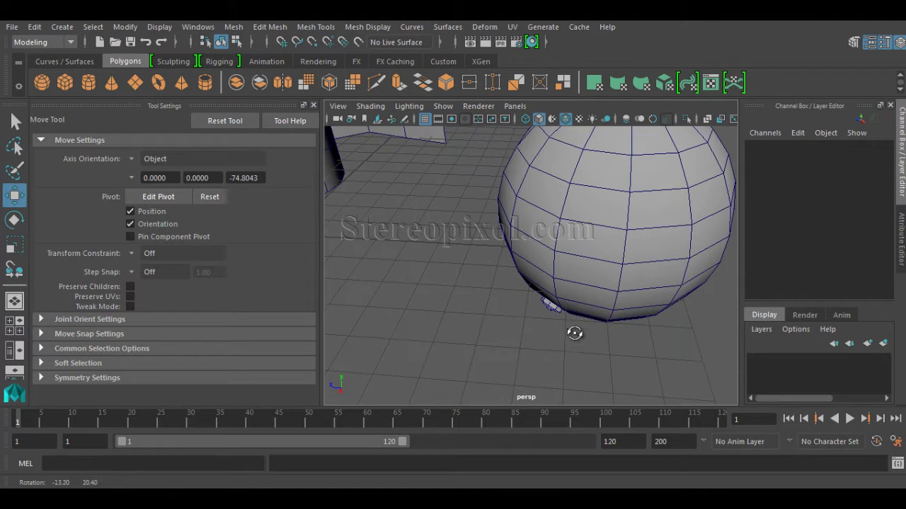
# With the knob back at the origin, set the Snap Together Tool to Move object(s) only and choose the knob's underside centre
pyautogui.keyDown('alt'); pyautogui.moveTo(582, 330); pyautogui.dragTo(481, 315, button='right'); pyautogui.keyUp('alt')
pyautogui.keyDown('alt'); pyautogui.moveTo(480, 315); pyautogui.dragTo(559, 335); pyautogui.keyUp('alt')
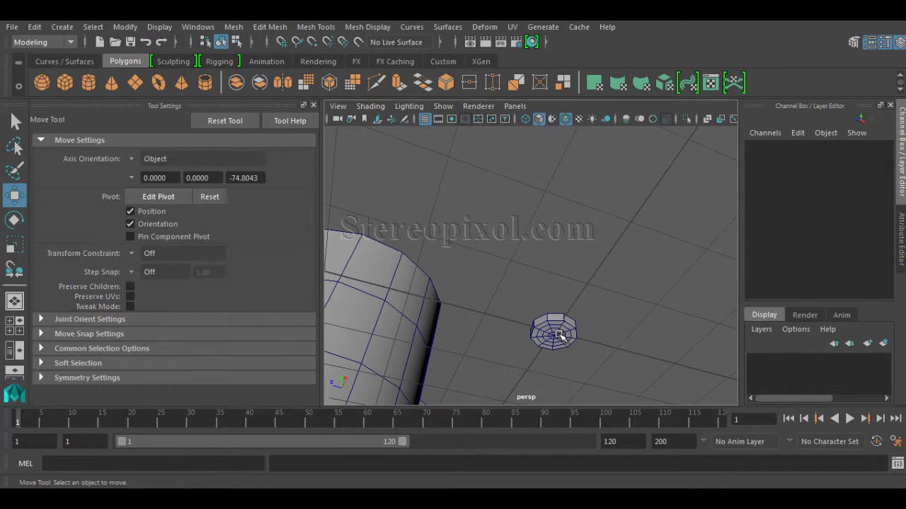
pyautogui.click(14, 270)
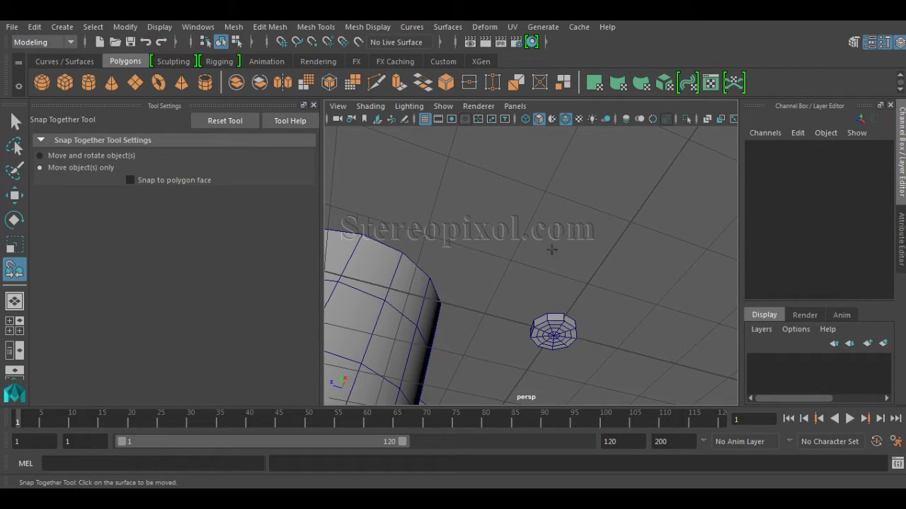
pyautogui.scroll(-4, 552, 250)
pyautogui.keyDown('alt'); pyautogui.moveTo(549, 251); pyautogui.dragTo(463, 262, button='middle'); pyautogui.keyUp('alt')
pyautogui.click(464, 300)
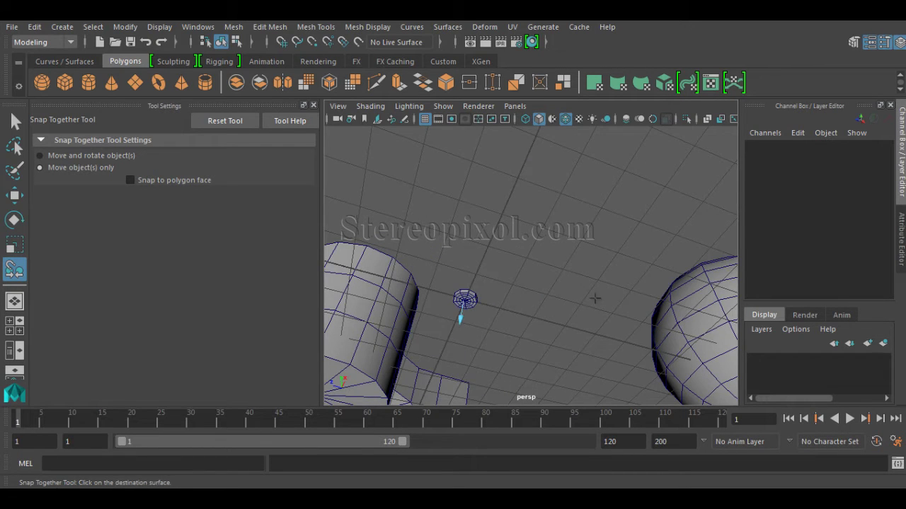
# Try to snap the knob onto the upper side of the sphere without rotating it, and check its orientation there
pyautogui.keyDown('alt'); pyautogui.moveTo(597, 300); pyautogui.dragTo(565, 341); pyautogui.keyUp('alt')
pyautogui.click(615, 269)
pyautogui.press('Return')
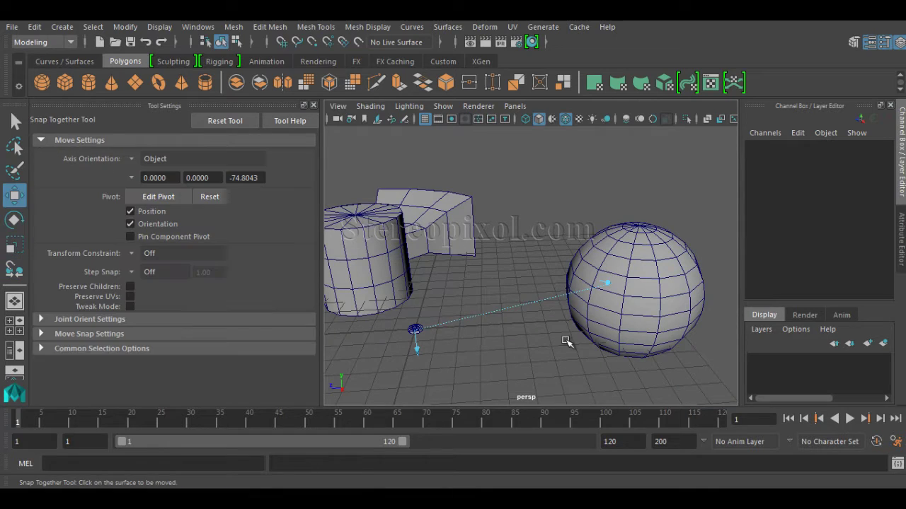
pyautogui.keyDown('alt'); pyautogui.moveTo(652, 322); pyautogui.dragTo(620, 361); pyautogui.keyUp('alt')
pyautogui.scroll(5, 620, 360)
pyautogui.keyDown('alt'); pyautogui.moveTo(620, 360); pyautogui.dragTo(562, 305, button='middle'); pyautogui.keyUp('alt')
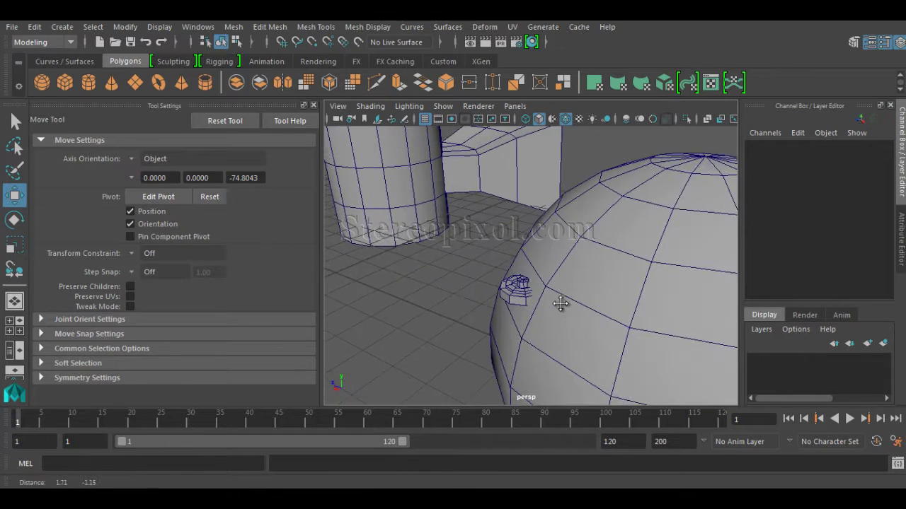
pyautogui.scroll(5, 561, 305)
pyautogui.keyDown('alt'); pyautogui.moveTo(559, 334); pyautogui.dragTo(412, 330); pyautogui.keyUp('alt')
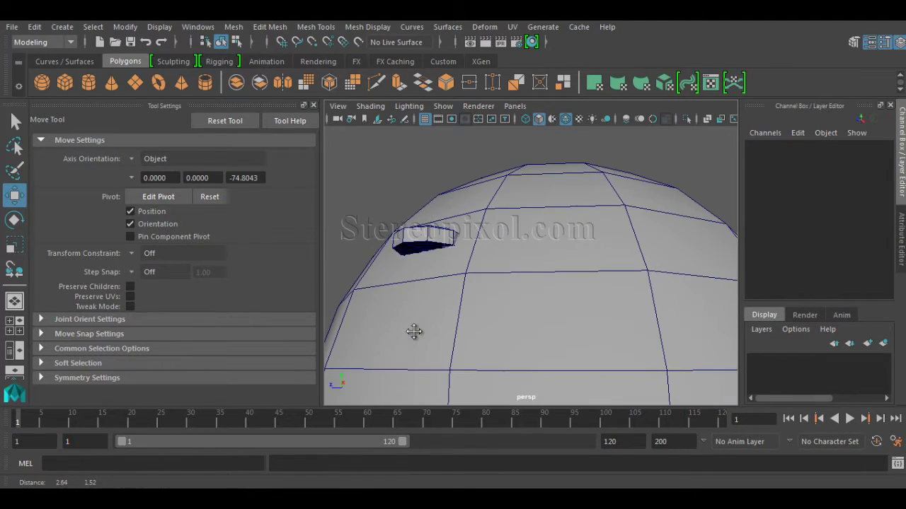
pyautogui.keyDown('alt'); pyautogui.moveTo(429, 289); pyautogui.dragTo(458, 278); pyautogui.keyUp('alt')
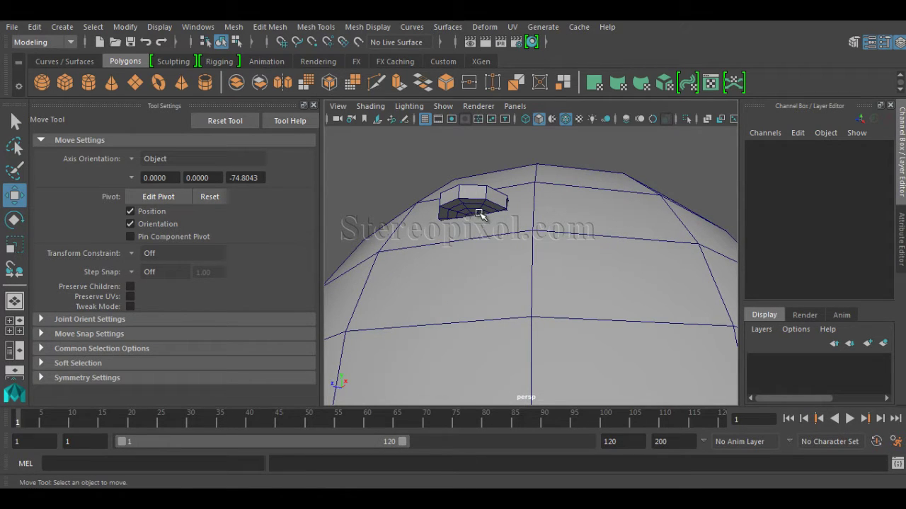
# Undo the move-only snap of the knob onto the sphere
pyautogui.hotkey('ctrl', 'z')
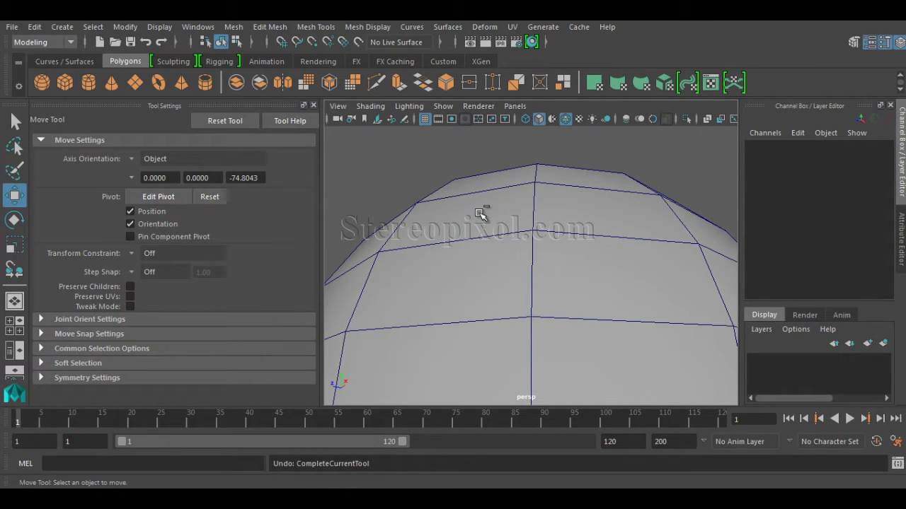
pyautogui.keyDown('alt'); pyautogui.moveTo(649, 263); pyautogui.dragTo(400, 276, button='right'); pyautogui.keyUp('alt')
pyautogui.keyDown('alt'); pyautogui.moveTo(461, 330); pyautogui.dragTo(439, 342); pyautogui.keyUp('alt')
pyautogui.keyDown('alt'); pyautogui.moveTo(438, 343); pyautogui.dragTo(613, 290, button='middle'); pyautogui.keyUp('alt')
pyautogui.keyDown('alt'); pyautogui.moveTo(577, 285); pyautogui.dragTo(529, 336); pyautogui.keyUp('alt')
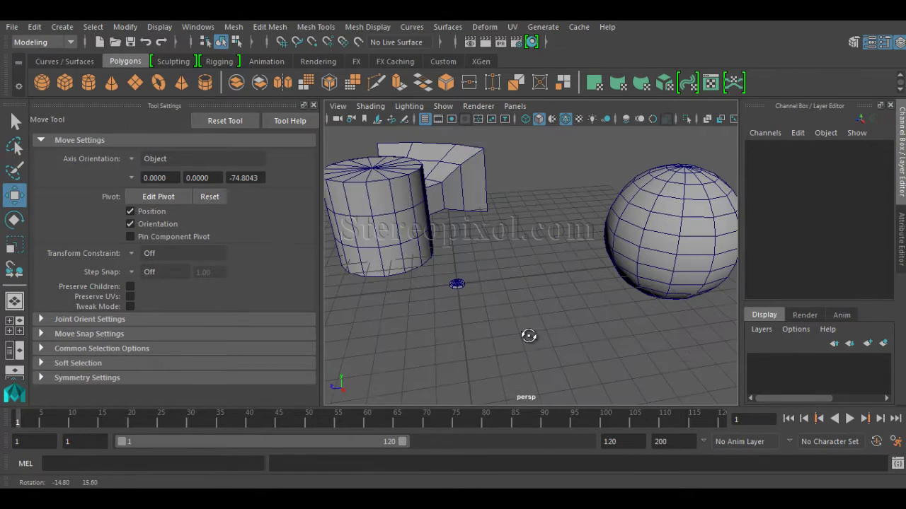
# With the Snap Together Tool in move-only mode, choose the knob's underside centre and enable Snap to polygon face
pyautogui.keyDown('alt'); pyautogui.moveTo(438, 308); pyautogui.dragTo(487, 257); pyautogui.keyUp('alt')
pyautogui.keyDown('alt'); pyautogui.moveTo(372, 260); pyautogui.dragTo(448, 281, button='middle'); pyautogui.keyUp('alt')
pyautogui.keyDown('alt'); pyautogui.moveTo(449, 281); pyautogui.dragTo(519, 305, button='right'); pyautogui.keyUp('alt')
pyautogui.press('y')
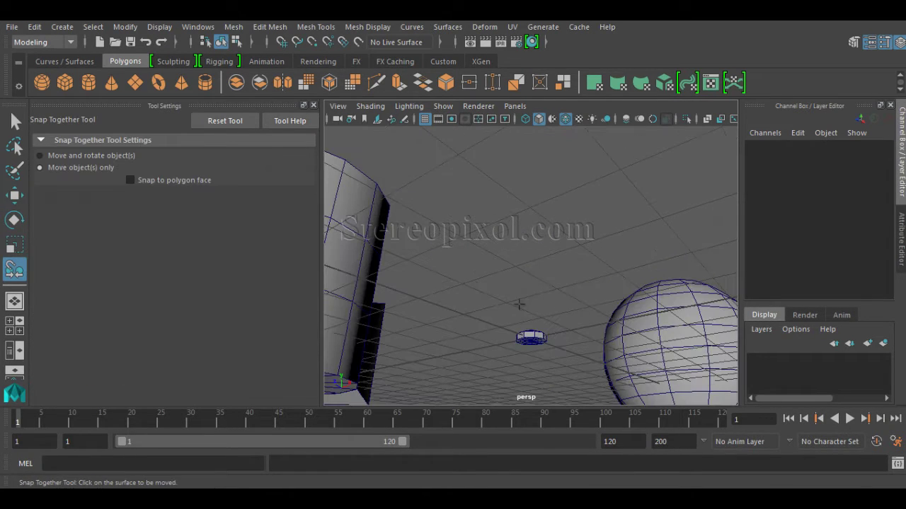
pyautogui.keyDown('alt'); pyautogui.moveTo(530, 347); pyautogui.dragTo(523, 326); pyautogui.keyUp('alt')
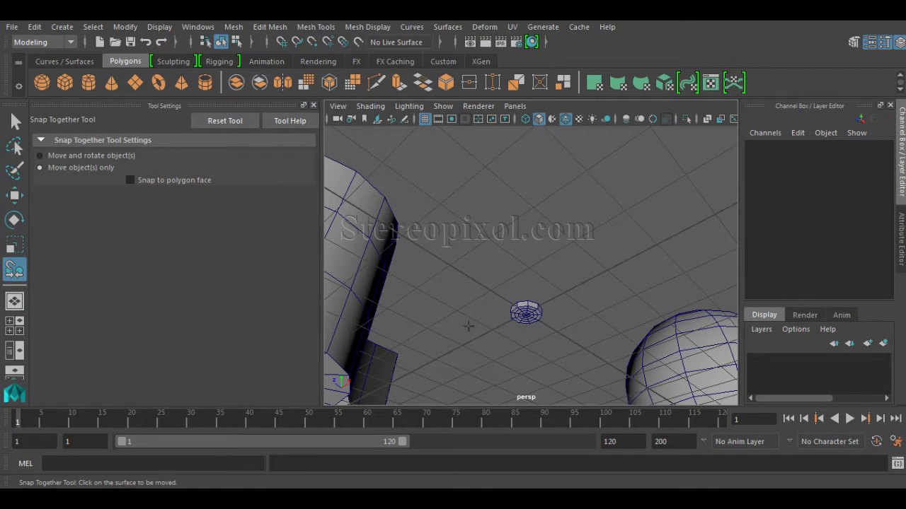
pyautogui.keyDown('alt'); pyautogui.moveTo(469, 327); pyautogui.dragTo(572, 338, button='right'); pyautogui.keyUp('alt')
pyautogui.keyDown('alt'); pyautogui.moveTo(499, 385); pyautogui.dragTo(511, 283, button='middle'); pyautogui.keyUp('alt')
pyautogui.keyDown('alt'); pyautogui.moveTo(511, 283); pyautogui.dragTo(571, 286, button='right'); pyautogui.keyUp('alt')
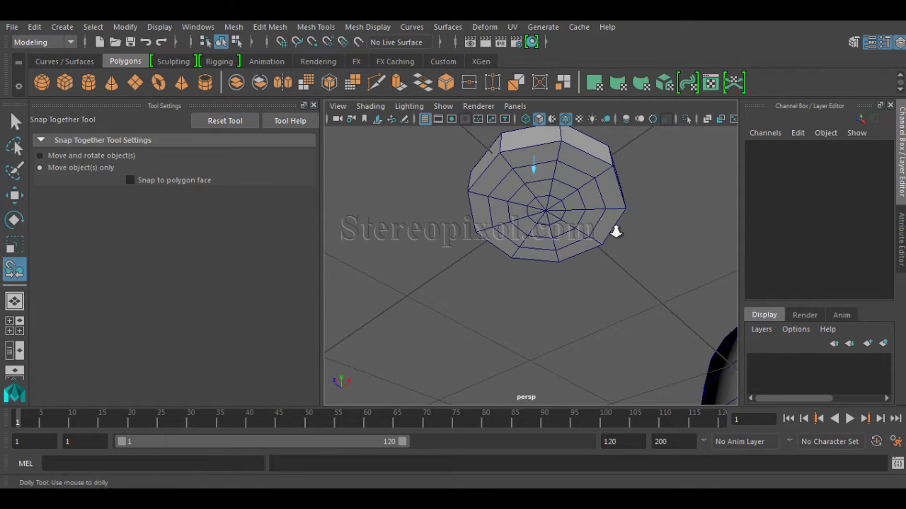
pyautogui.keyDown('alt'); pyautogui.moveTo(615, 233); pyautogui.dragTo(161, 199, button='right'); pyautogui.keyUp('alt')
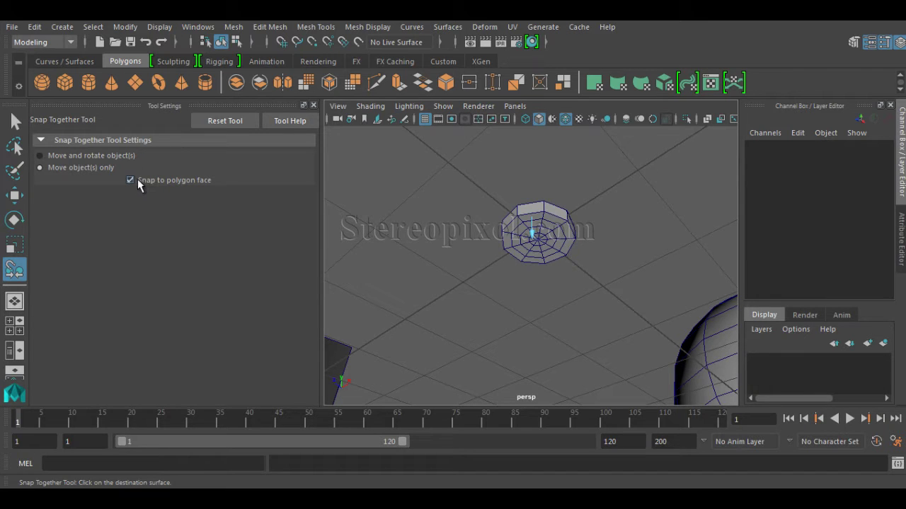
# Try to snap the knob onto a sphere face with move-only and polygon-face snapping, and check its placement up close
pyautogui.keyDown('alt'); pyautogui.moveTo(609, 300); pyautogui.dragTo(524, 301, button='right'); pyautogui.keyUp('alt')
pyautogui.keyDown('alt'); pyautogui.moveTo(524, 302); pyautogui.dragTo(639, 350); pyautogui.keyUp('alt')
pyautogui.keyDown('alt'); pyautogui.moveTo(639, 350); pyautogui.dragTo(403, 291, button='middle'); pyautogui.keyUp('alt')
pyautogui.keyDown('alt'); pyautogui.moveTo(402, 291); pyautogui.dragTo(545, 217); pyautogui.keyUp('alt')
pyautogui.click(627, 222)
pyautogui.press('Return')
pyautogui.keyDown('alt'); pyautogui.moveTo(545, 217); pyautogui.dragTo(635, 232, button='right'); pyautogui.keyUp('alt')
pyautogui.keyDown('alt'); pyautogui.moveTo(635, 232); pyautogui.dragTo(563, 314, button='middle'); pyautogui.keyUp('alt')
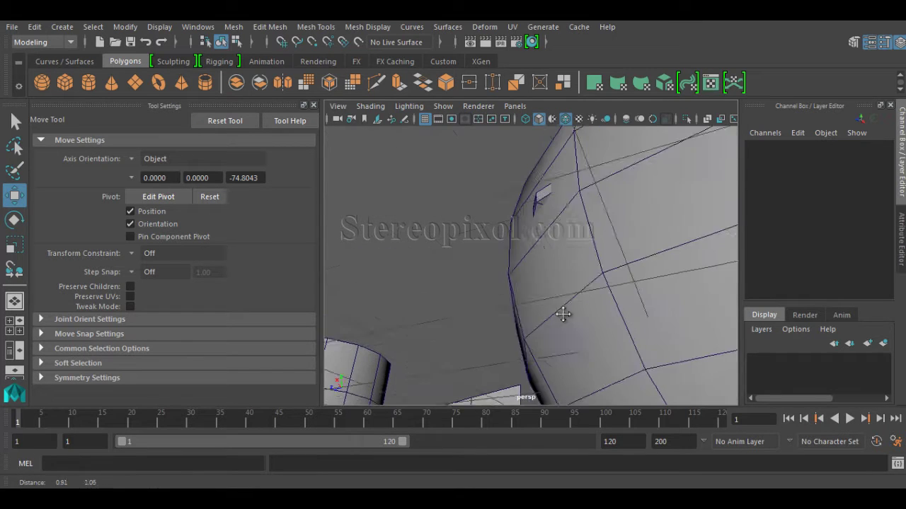
pyautogui.keyDown('alt'); pyautogui.moveTo(563, 314); pyautogui.dragTo(584, 245, button='right'); pyautogui.keyUp('alt')
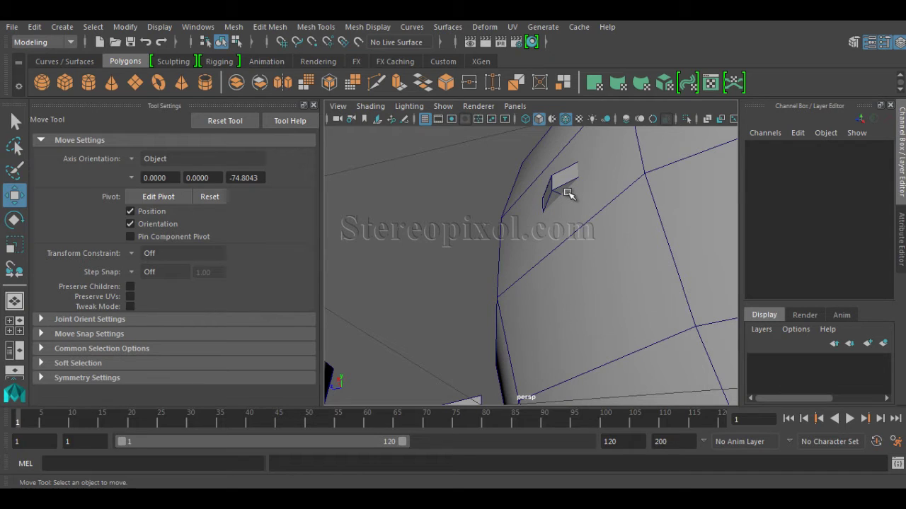
# Undo the move-only polygon-face snap of the knob onto the sphere
pyautogui.hotkey('ctrl', 'z')
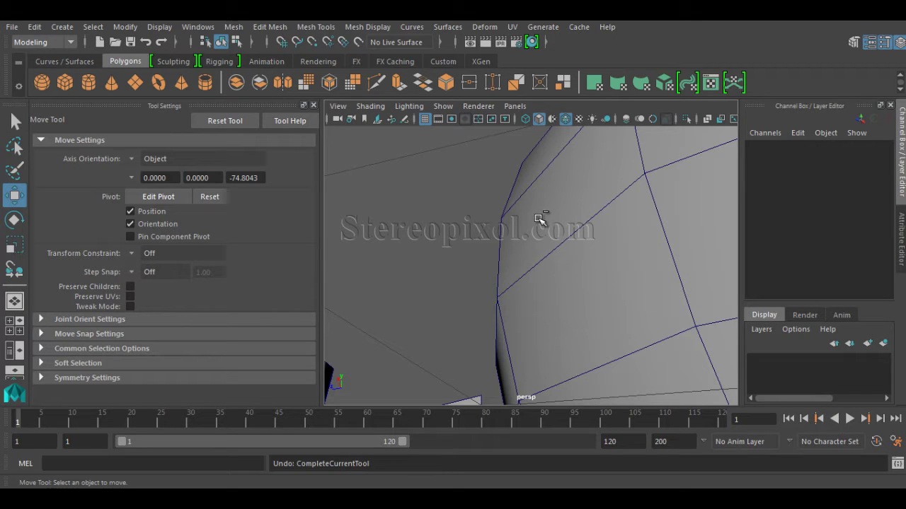
pyautogui.hotkey('ctrl', 'z')
pyautogui.keyDown('alt'); pyautogui.moveTo(569, 255); pyautogui.dragTo(556, 323, button='right'); pyautogui.keyUp('alt')
# Set the Snap Together Tool to Move and rotate object(s) and choose the centre of the knob's underside
pyautogui.press('y')
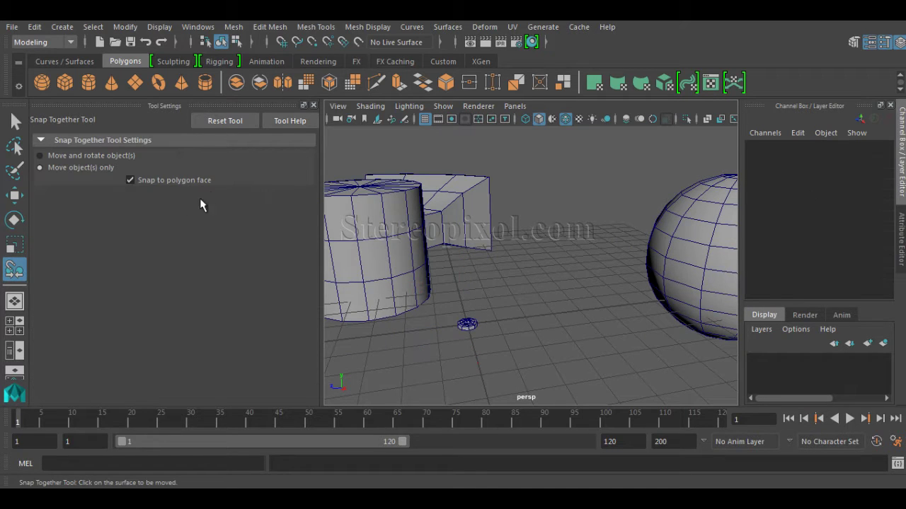
pyautogui.click(114, 154)
pyautogui.keyDown('alt'); pyautogui.moveTo(566, 271); pyautogui.dragTo(521, 281, button='right'); pyautogui.keyUp('alt')
pyautogui.keyDown('alt'); pyautogui.moveTo(521, 281); pyautogui.dragTo(457, 292, button='middle'); pyautogui.keyUp('alt')
pyautogui.keyDown('alt'); pyautogui.moveTo(513, 311); pyautogui.dragTo(571, 318, button='right'); pyautogui.keyUp('alt')
pyautogui.keyDown('alt'); pyautogui.moveTo(571, 318); pyautogui.dragTo(446, 301); pyautogui.keyUp('alt')
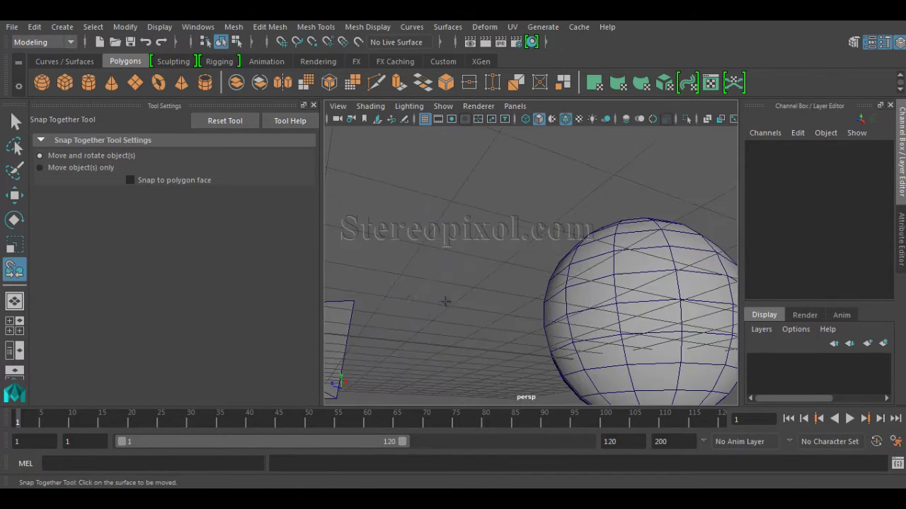
pyautogui.keyDown('alt'); pyautogui.moveTo(446, 301); pyautogui.dragTo(587, 261, button='middle'); pyautogui.keyUp('alt')
pyautogui.keyDown('alt'); pyautogui.moveTo(531, 286); pyautogui.dragTo(517, 277); pyautogui.keyUp('alt')
pyautogui.keyDown('alt'); pyautogui.moveTo(517, 276); pyautogui.dragTo(565, 284, button='right'); pyautogui.keyUp('alt')
pyautogui.keyDown('alt'); pyautogui.moveTo(566, 285); pyautogui.dragTo(587, 290); pyautogui.keyUp('alt')
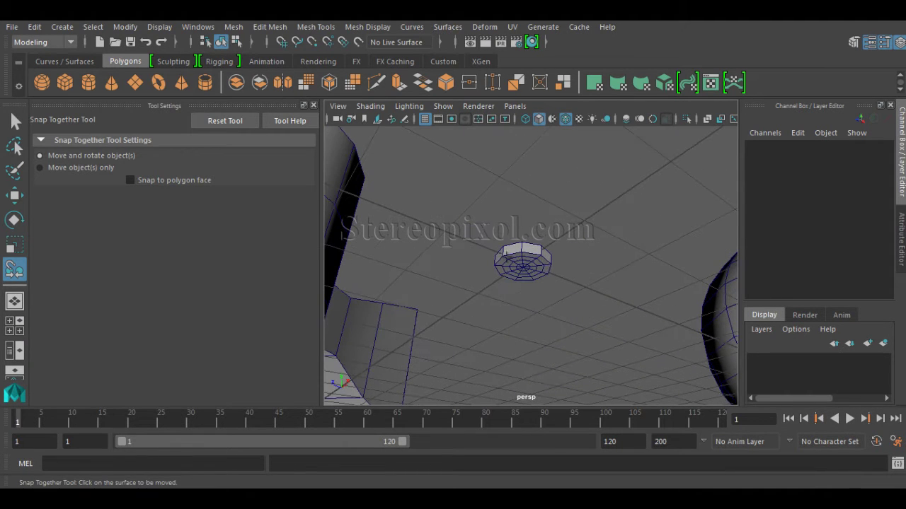
pyautogui.click(525, 269)
# Snap the knob onto a face on the upper part of the sphere, rotating it to match the surface
pyautogui.keyDown('alt'); pyautogui.moveTo(659, 287); pyautogui.dragTo(683, 319); pyautogui.keyUp('alt')
pyautogui.keyDown('alt'); pyautogui.moveTo(722, 312); pyautogui.dragTo(602, 305, button='middle'); pyautogui.keyUp('alt')
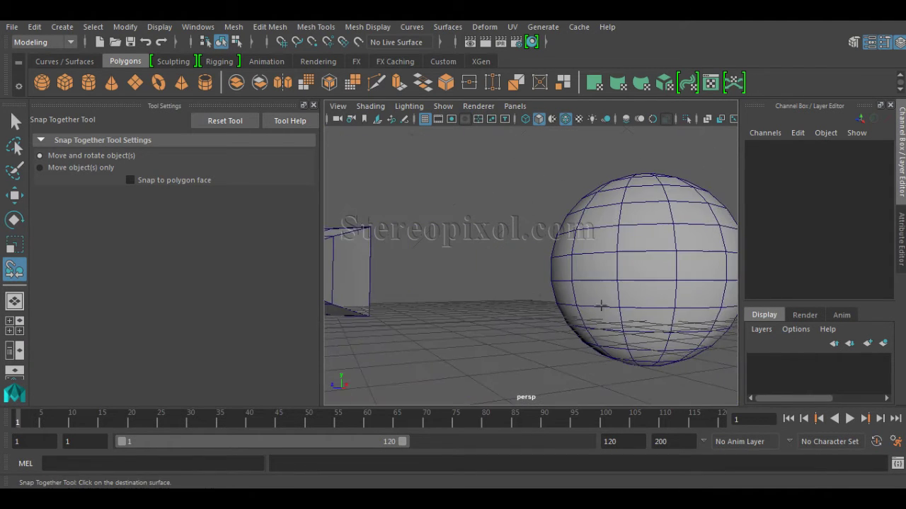
pyautogui.keyDown('alt'); pyautogui.moveTo(604, 244); pyautogui.dragTo(550, 280); pyautogui.keyUp('alt')
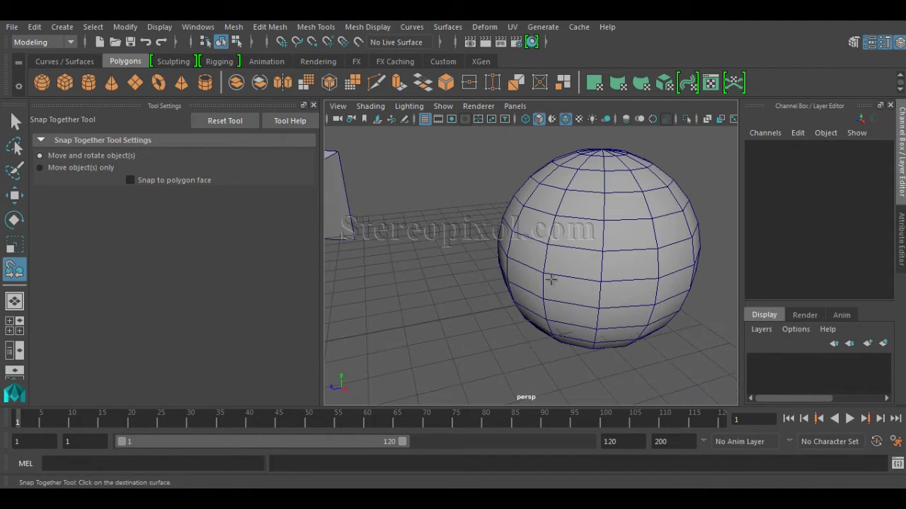
pyautogui.click(575, 232)
pyautogui.keyDown('alt'); pyautogui.moveTo(575, 232); pyautogui.dragTo(561, 303); pyautogui.keyUp('alt')
pyautogui.press('w')
# Close the tool settings, select the snapped knob, and examine its translate and rotate values on the sphere
pyautogui.scroll(5, 647, 313)
pyautogui.keyDown('alt'); pyautogui.moveTo(647, 314); pyautogui.dragTo(511, 330, button='middle'); pyautogui.keyUp('alt')
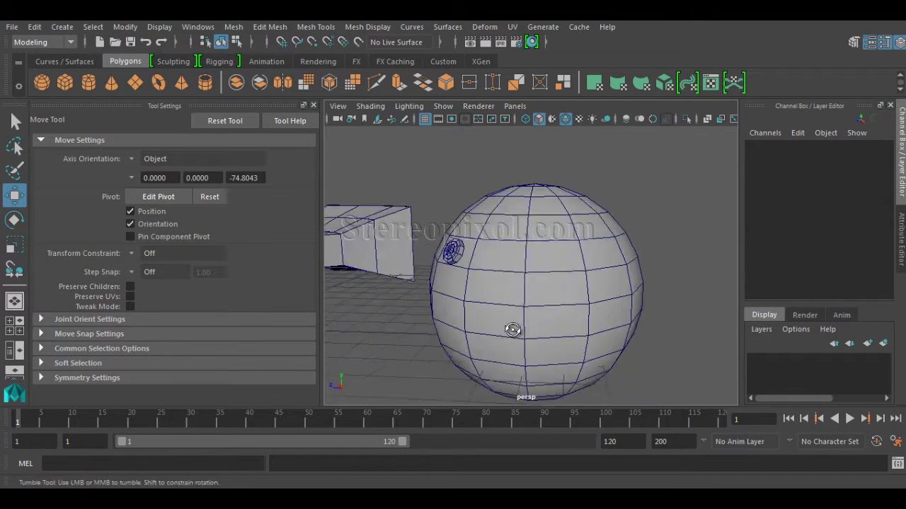
pyautogui.keyDown('alt'); pyautogui.moveTo(511, 330); pyautogui.dragTo(440, 283); pyautogui.keyUp('alt')
pyautogui.scroll(2, 486, 319)
pyautogui.click(313, 105)
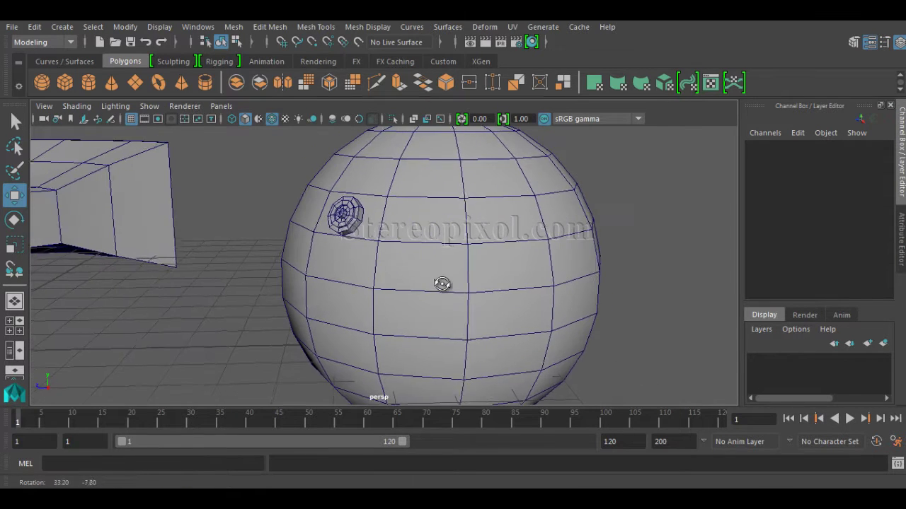
pyautogui.click(346, 222)
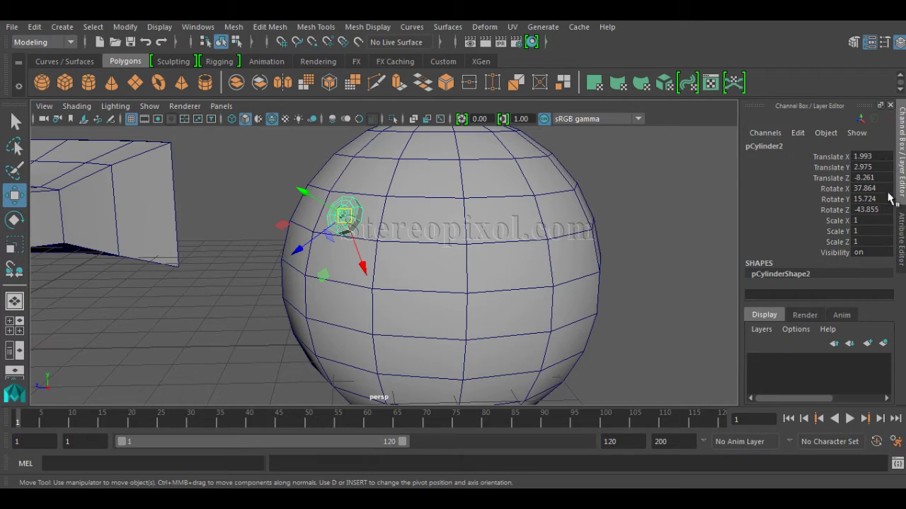
pyautogui.scroll(-3, 326, 276)
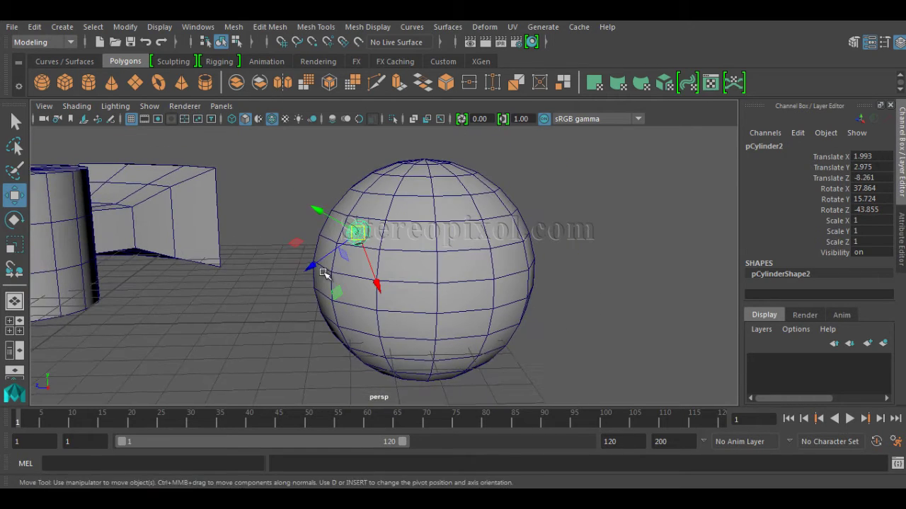
pyautogui.keyDown('alt'); pyautogui.moveTo(327, 275); pyautogui.dragTo(380, 297); pyautogui.keyUp('alt')
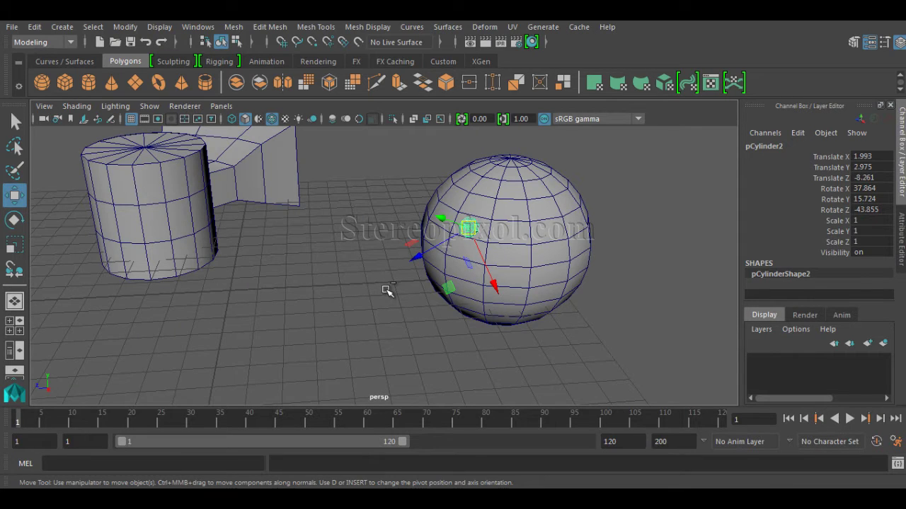
# Undo the move-and-rotate snap and select the knob at the origin to check its transform values
pyautogui.hotkey('ctrl', 'z')
pyautogui.hotkey('ctrl', 'z')
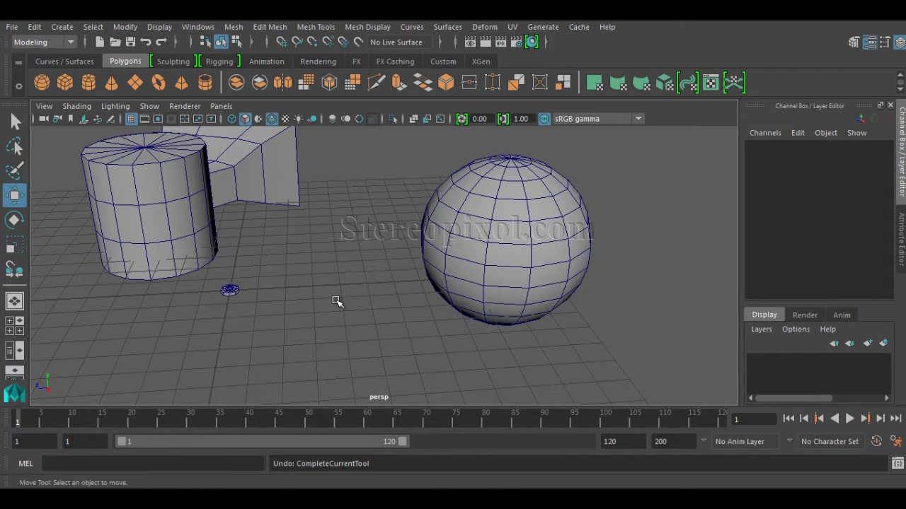
pyautogui.keyDown('alt'); pyautogui.moveTo(335, 300); pyautogui.dragTo(361, 307); pyautogui.keyUp('alt')
pyautogui.click(332, 290)
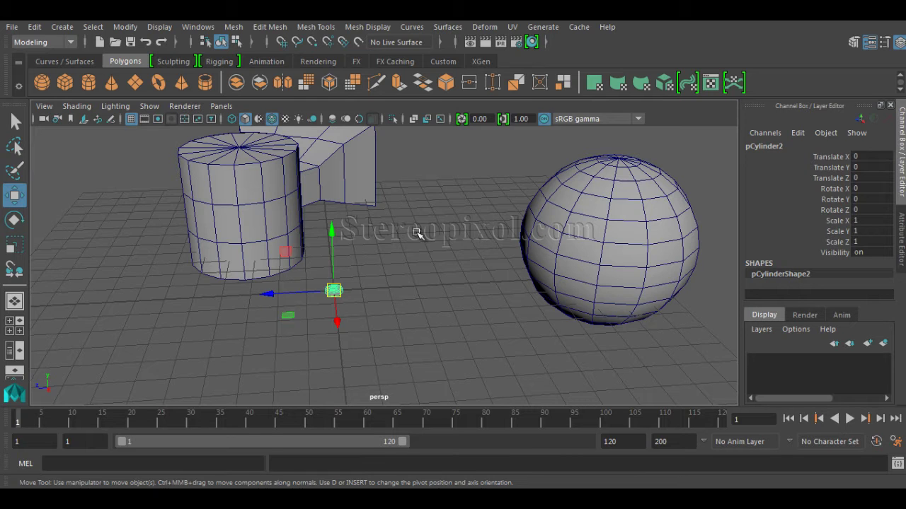
# Snap the knob's underside onto a face on the sphere's upper side again with the Snap Together Tool
pyautogui.press('y')
pyautogui.keyDown('alt'); pyautogui.moveTo(366, 294); pyautogui.dragTo(338, 281); pyautogui.keyUp('alt')
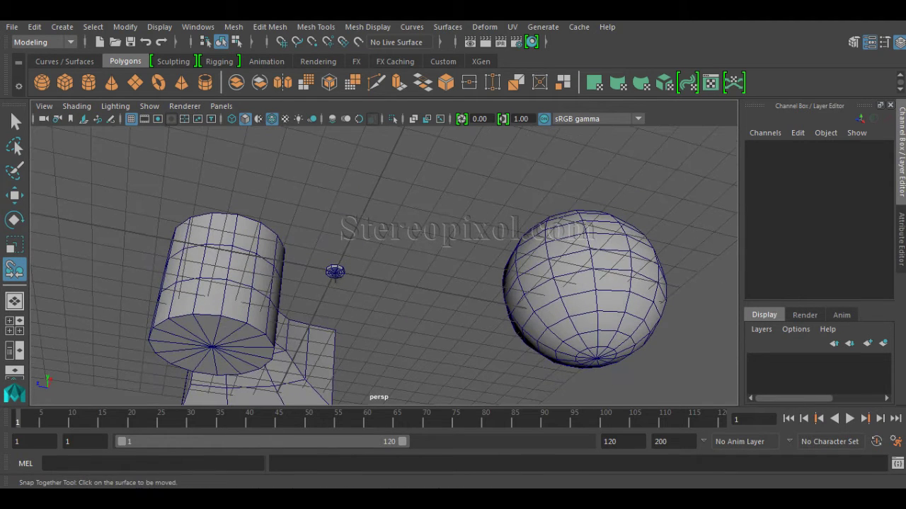
pyautogui.click(222, 345)
pyautogui.keyDown('alt'); pyautogui.moveTo(421, 269); pyautogui.dragTo(453, 389); pyautogui.keyUp('alt')
pyautogui.keyDown('alt'); pyautogui.moveTo(505, 319); pyautogui.dragTo(454, 325, button='middle'); pyautogui.keyUp('alt')
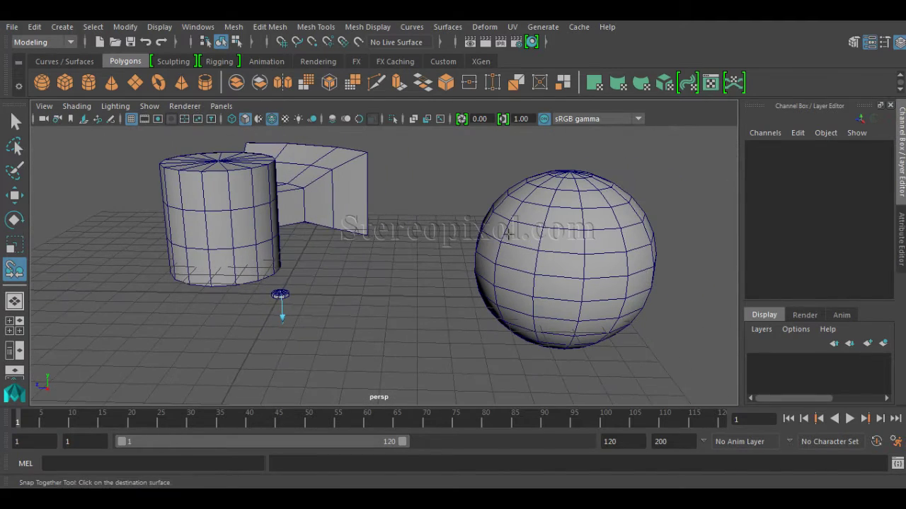
pyautogui.click(529, 211)
pyautogui.keyDown('alt'); pyautogui.moveTo(437, 276); pyautogui.dragTo(450, 298); pyautogui.keyUp('alt')
pyautogui.press('Return')
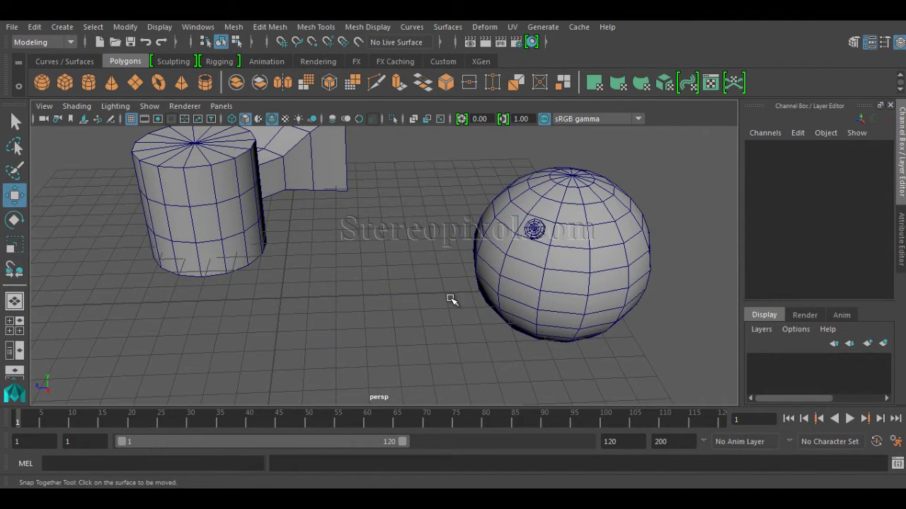
# Select the snapped knob and examine its rotate manipulator's orientation against its transform values from several angles
pyautogui.click(532, 228)
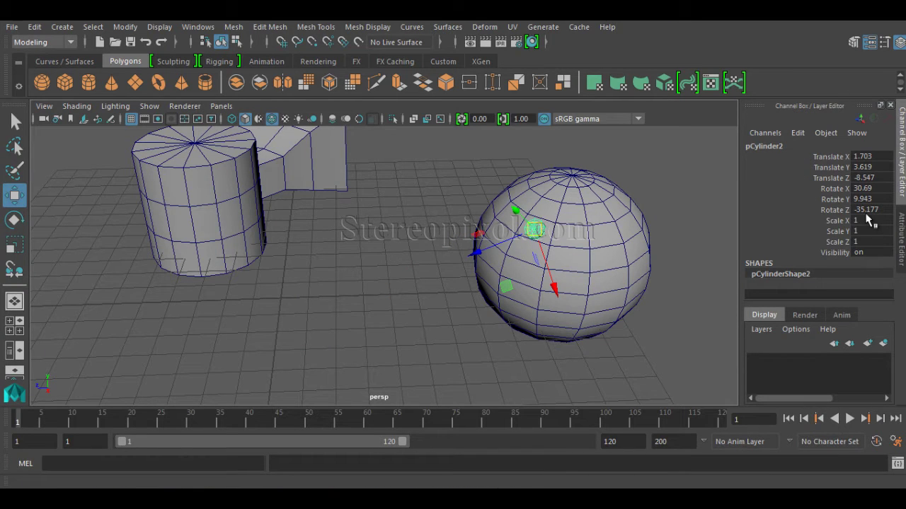
pyautogui.press('e')
pyautogui.keyDown('alt'); pyautogui.moveTo(571, 256); pyautogui.dragTo(519, 283); pyautogui.keyUp('alt')
pyautogui.moveTo(537, 235); pyautogui.dragTo(518, 322)
pyautogui.keyDown('alt'); pyautogui.moveTo(518, 322); pyautogui.dragTo(564, 316, button='right'); pyautogui.keyUp('alt')
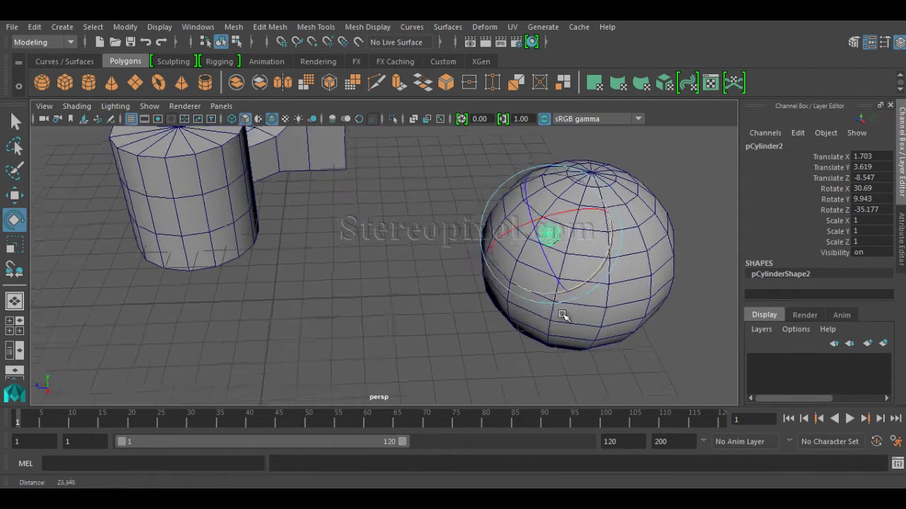
pyautogui.keyDown('alt'); pyautogui.moveTo(564, 316); pyautogui.dragTo(509, 346, button='middle'); pyautogui.keyUp('alt')
pyautogui.keyDown('alt'); pyautogui.moveTo(509, 346); pyautogui.dragTo(487, 354); pyautogui.keyUp('alt')
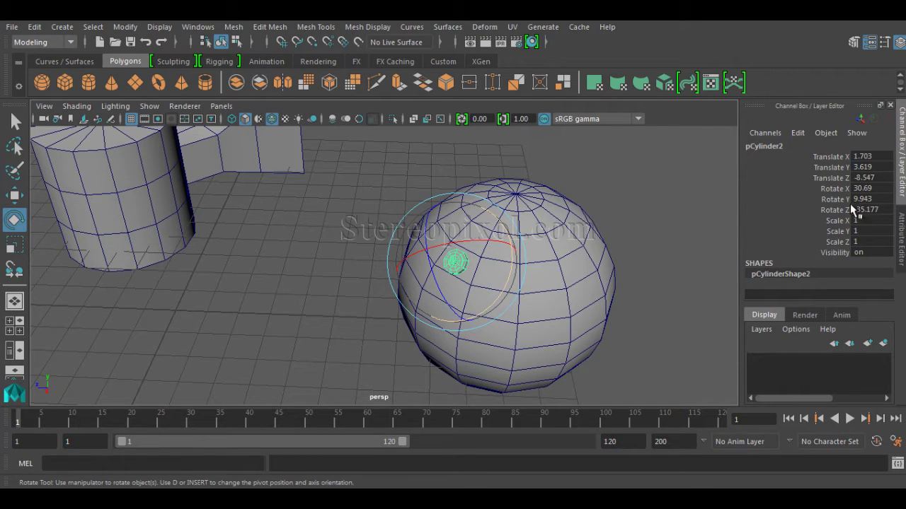
pyautogui.keyDown('alt'); pyautogui.moveTo(366, 306); pyautogui.dragTo(397, 324); pyautogui.keyUp('alt')
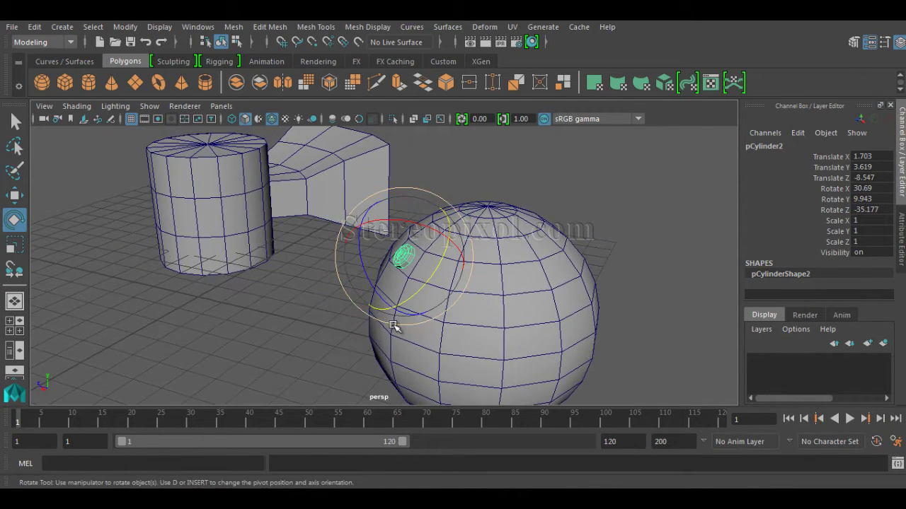
# Freeze the knob's transformations, try rotating it about 20 degrees around its Y axis, and undo that rotation
pyautogui.click(126, 27)
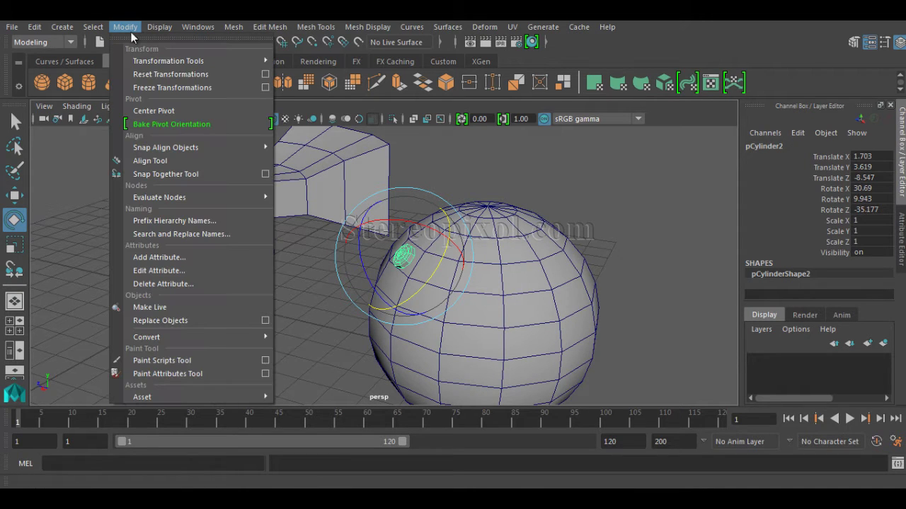
pyautogui.click(166, 88)
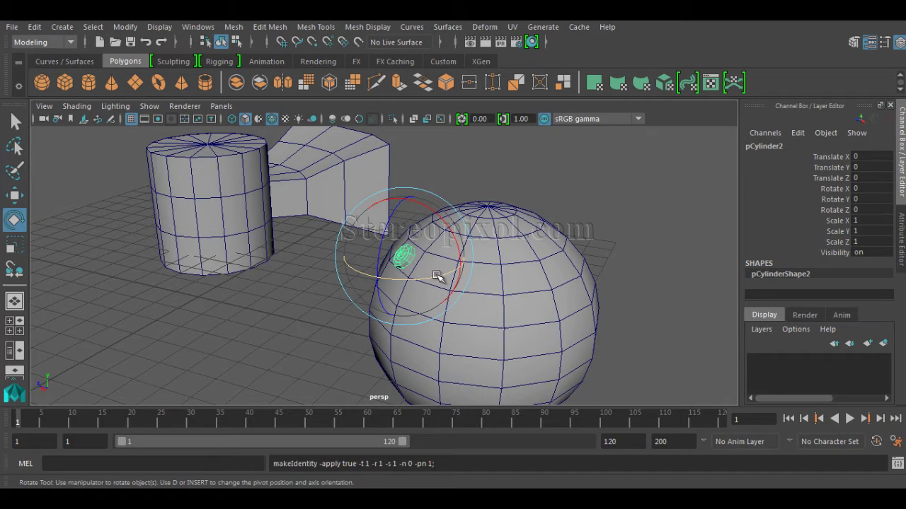
pyautogui.moveTo(457, 269)
pyautogui.mouseDown()
pyautogui.moveTo(435, 278)
pyautogui.moveTo(465, 278)
pyautogui.mouseUp()
pyautogui.hotkey('ctrl', 'z')
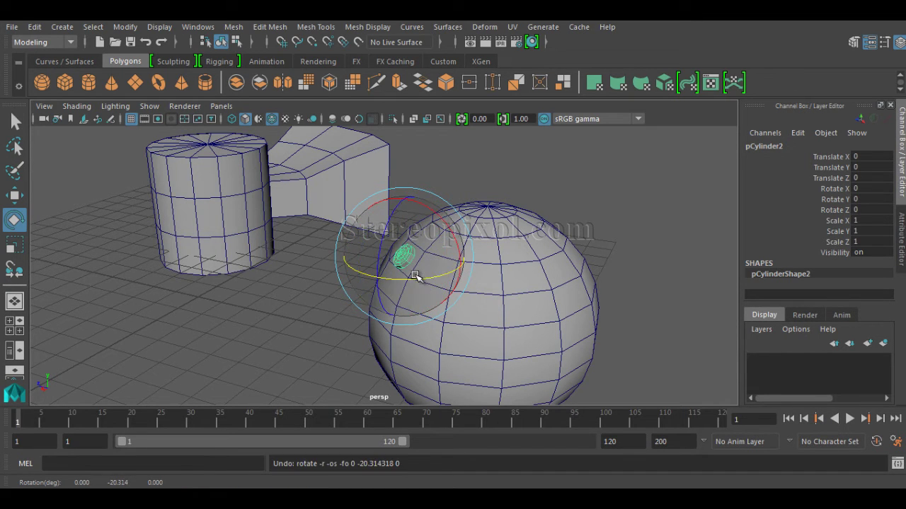
# Try rotating the frozen knob freely on the sphere, and undo that rotation
pyautogui.keyDown('alt'); pyautogui.moveTo(358, 290); pyautogui.dragTo(396, 301); pyautogui.keyUp('alt')
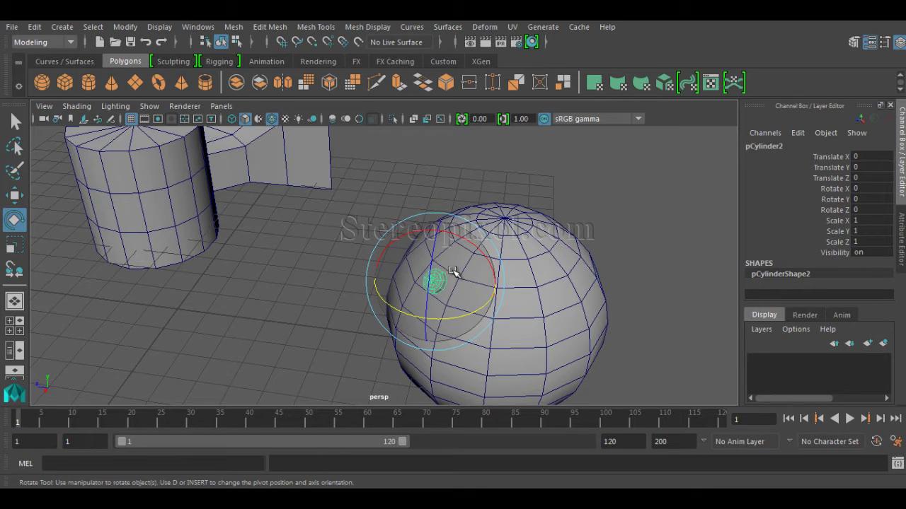
pyautogui.keyDown('alt'); pyautogui.moveTo(411, 305); pyautogui.dragTo(481, 266); pyautogui.keyUp('alt')
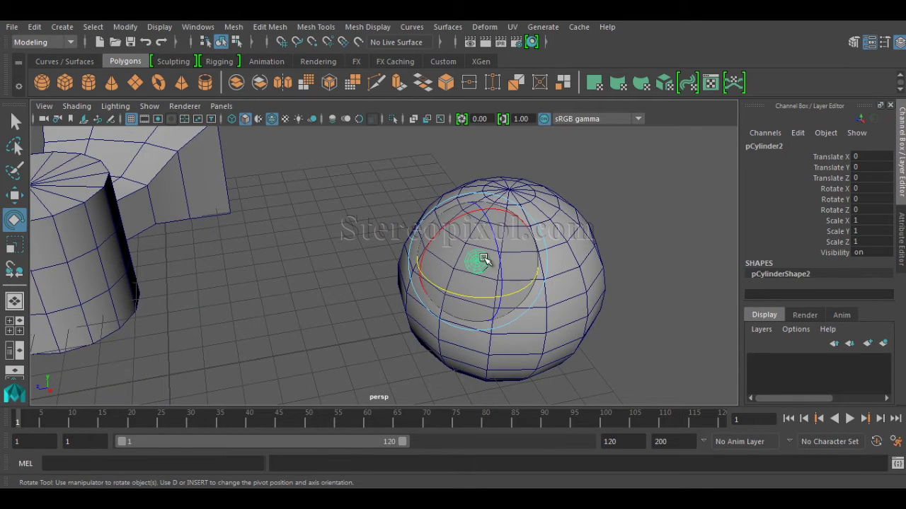
pyautogui.keyDown('alt'); pyautogui.moveTo(409, 263); pyautogui.dragTo(521, 293, button='right'); pyautogui.keyUp('alt')
pyautogui.keyDown('alt'); pyautogui.moveTo(521, 293); pyautogui.dragTo(497, 291, button='middle'); pyautogui.keyUp('alt')
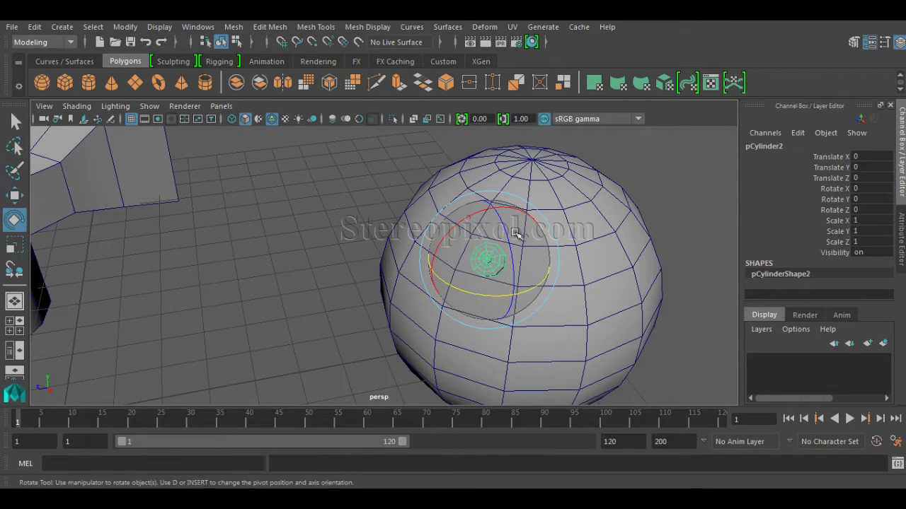
pyautogui.moveTo(516, 231); pyautogui.dragTo(534, 256)
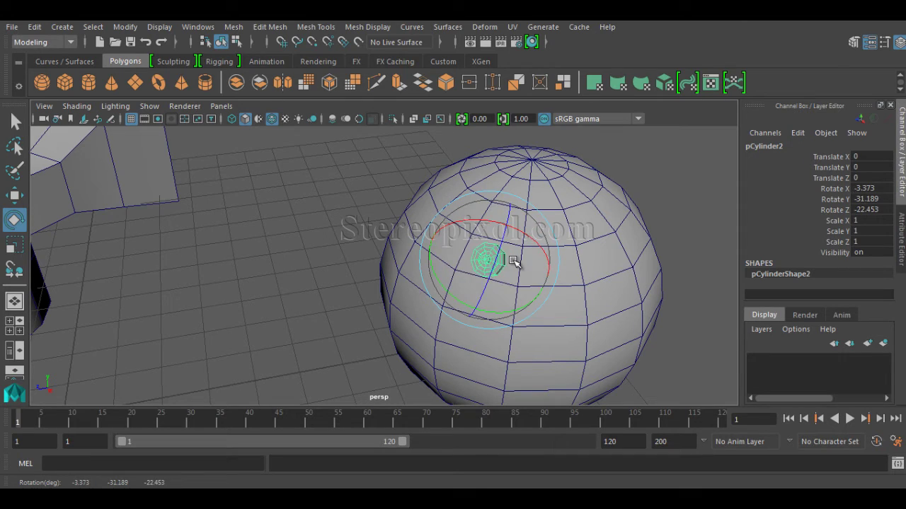
pyautogui.hotkey('ctrl', 'z')
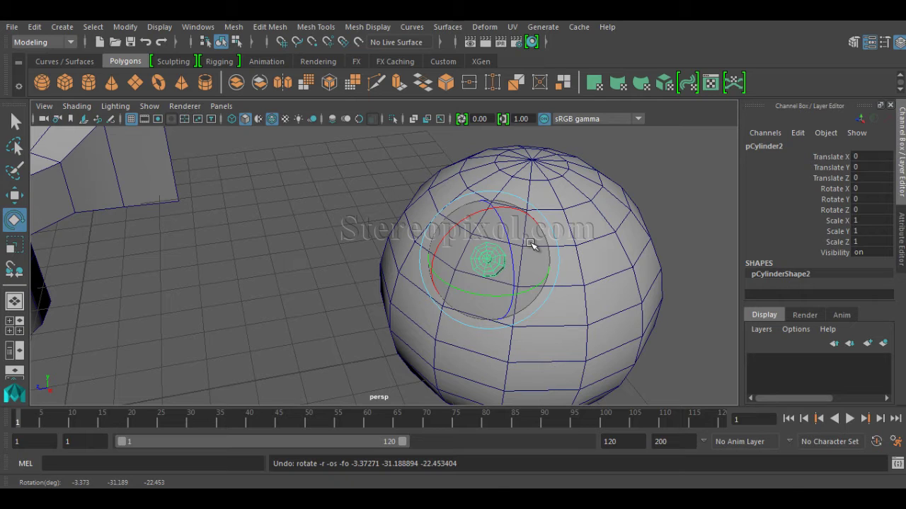
# Undo the Freeze Transformations operation on the knob
pyautogui.keyDown('alt'); pyautogui.moveTo(582, 299); pyautogui.dragTo(485, 289); pyautogui.keyUp('alt')
pyautogui.hotkey('ctrl', 'z')
pyautogui.hotkey('ctrl', 'z')
pyautogui.hotkey('ctrl', 'z')
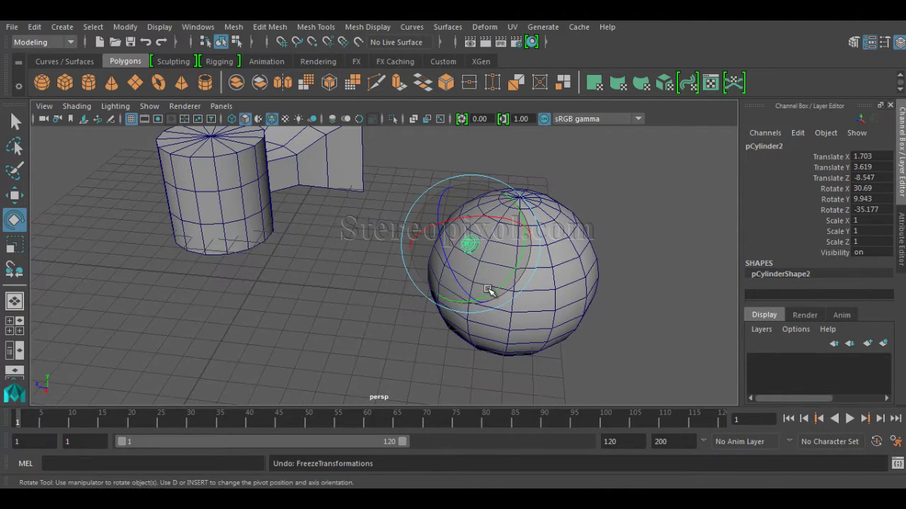
# Select the knob at the grid's centre and place it in a new group
pyautogui.click(256, 281)
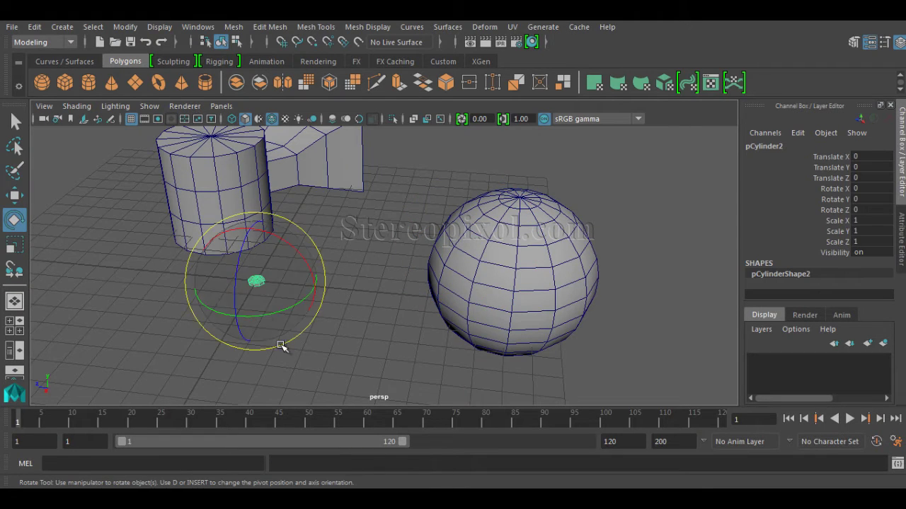
pyautogui.keyDown('alt'); pyautogui.moveTo(281, 343); pyautogui.dragTo(389, 329); pyautogui.keyUp('alt')
pyautogui.press('w')
pyautogui.keyDown('alt'); pyautogui.moveTo(297, 311); pyautogui.dragTo(426, 319); pyautogui.keyUp('alt')
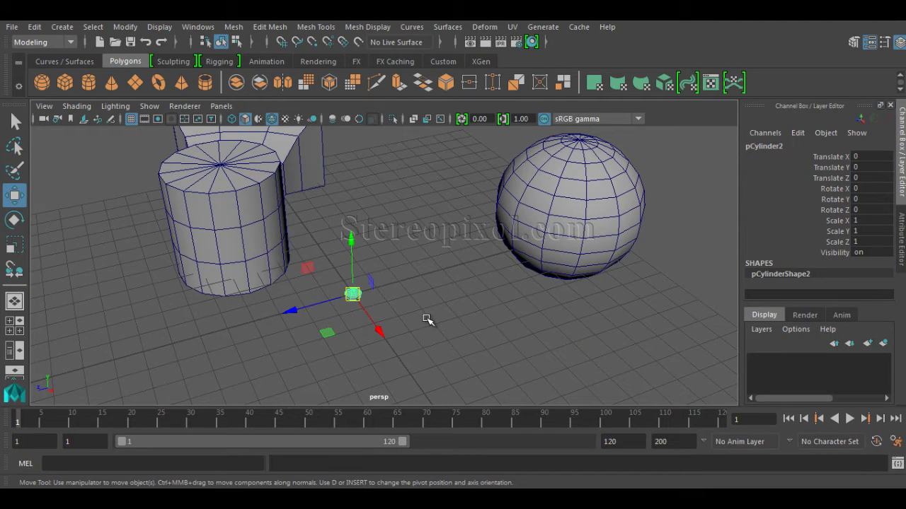
pyautogui.hotkey('ctrl', 'g')
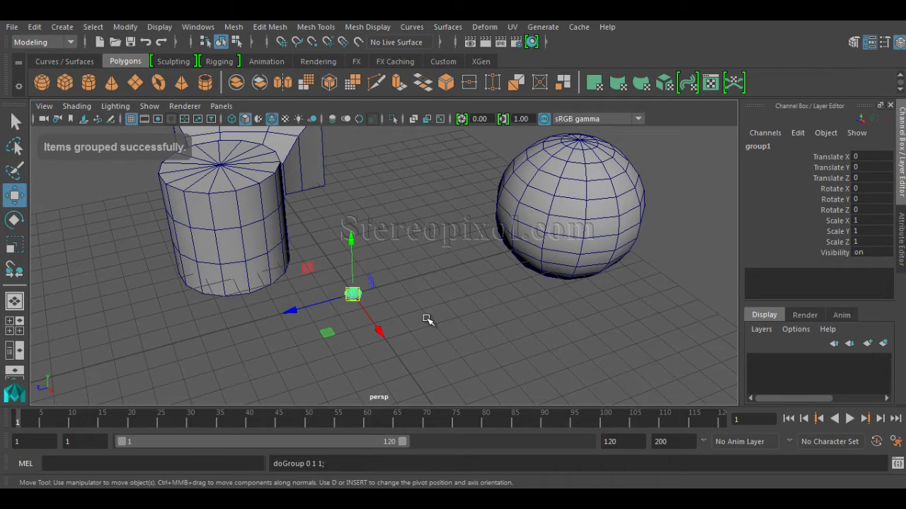
# Snap the underside of the grouped knob onto the sphere's upper side with the Snap Together Tool
pyautogui.moveTo(426, 320)
pyautogui.keyDown('alt'); pyautogui.mouseDown()
pyautogui.moveTo(434, 313)
pyautogui.moveTo(409, 282)
pyautogui.moveTo(434, 311)
pyautogui.mouseUp(); pyautogui.keyUp('alt')
pyautogui.press('y')
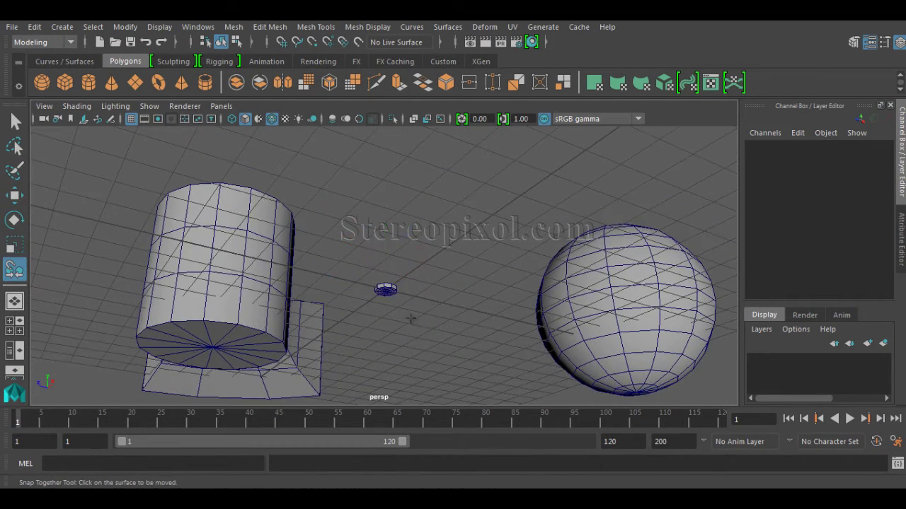
pyautogui.keyDown('alt'); pyautogui.moveTo(360, 328); pyautogui.dragTo(454, 312, button='right'); pyautogui.keyUp('alt')
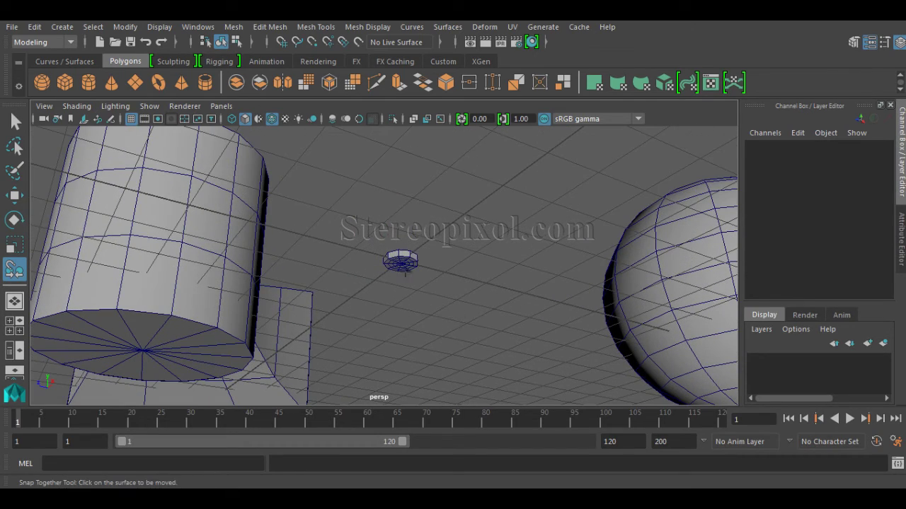
pyautogui.click(401, 264)
pyautogui.keyDown('alt'); pyautogui.moveTo(542, 305); pyautogui.dragTo(500, 285, button='right'); pyautogui.keyUp('alt')
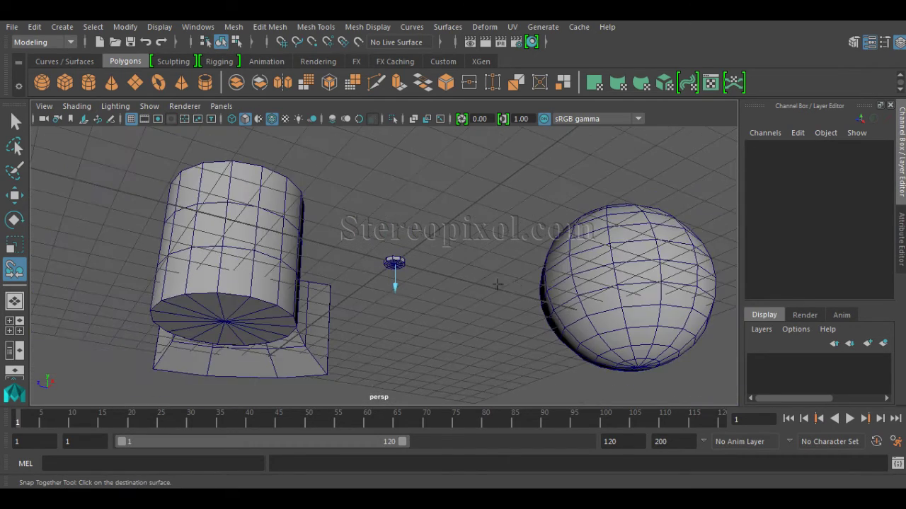
pyautogui.keyDown('alt'); pyautogui.moveTo(499, 285); pyautogui.dragTo(610, 295); pyautogui.keyUp('alt')
pyautogui.keyDown('alt'); pyautogui.moveTo(611, 295); pyautogui.dragTo(442, 330, button='middle'); pyautogui.keyUp('alt')
pyautogui.click(491, 215)
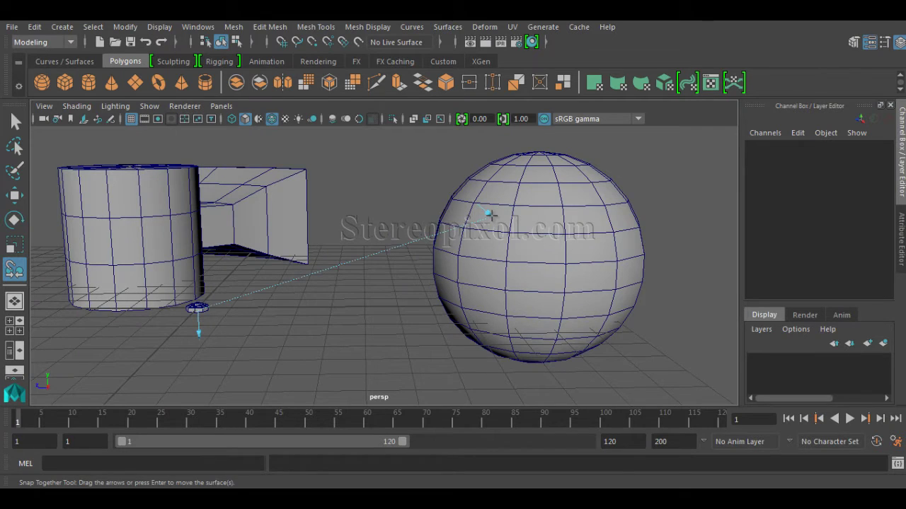
pyautogui.keyDown('alt'); pyautogui.moveTo(393, 293); pyautogui.dragTo(383, 323); pyautogui.keyUp('alt')
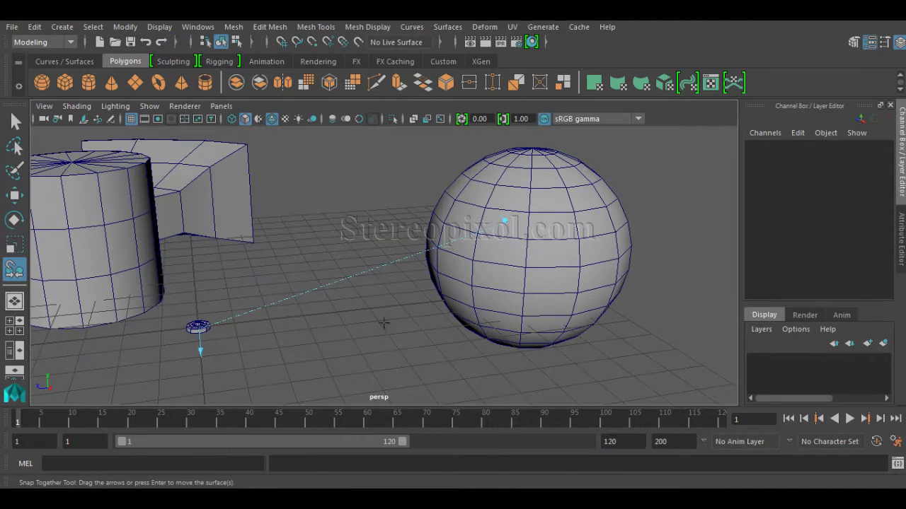
pyautogui.press('Return')
# Select the snapped knob on the sphere and compare its transform values with those of its parent group
pyautogui.keyDown('alt'); pyautogui.moveTo(491, 284); pyautogui.dragTo(418, 309, button='middle'); pyautogui.keyUp('alt')
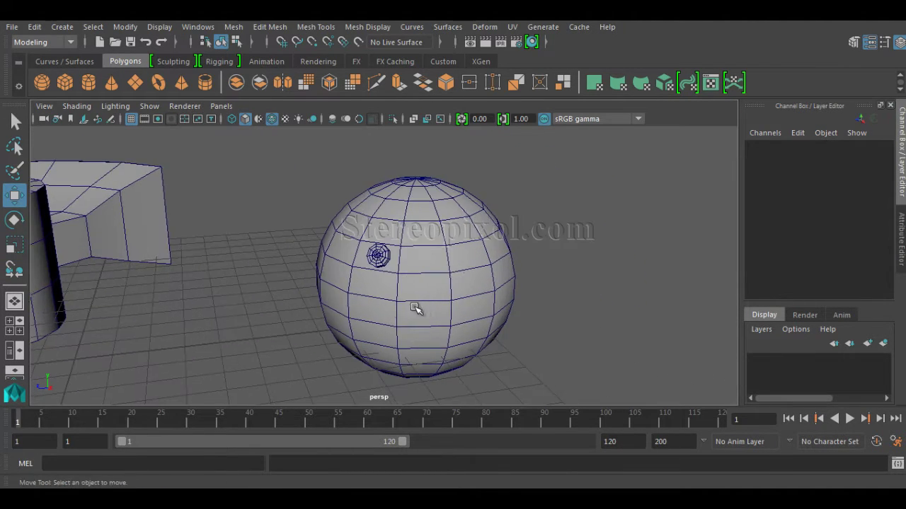
pyautogui.keyDown('alt'); pyautogui.moveTo(418, 309); pyautogui.dragTo(363, 309); pyautogui.keyUp('alt')
pyautogui.scroll(5, 363, 309)
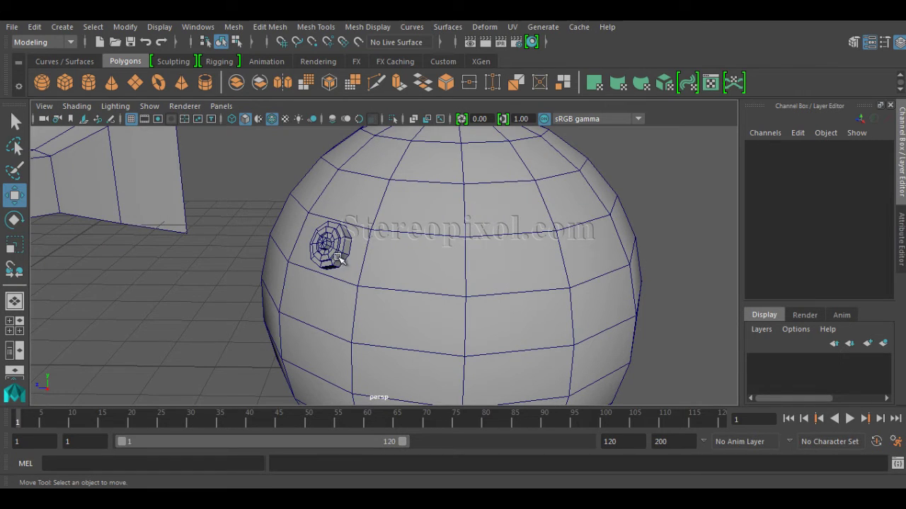
pyautogui.click(340, 253)
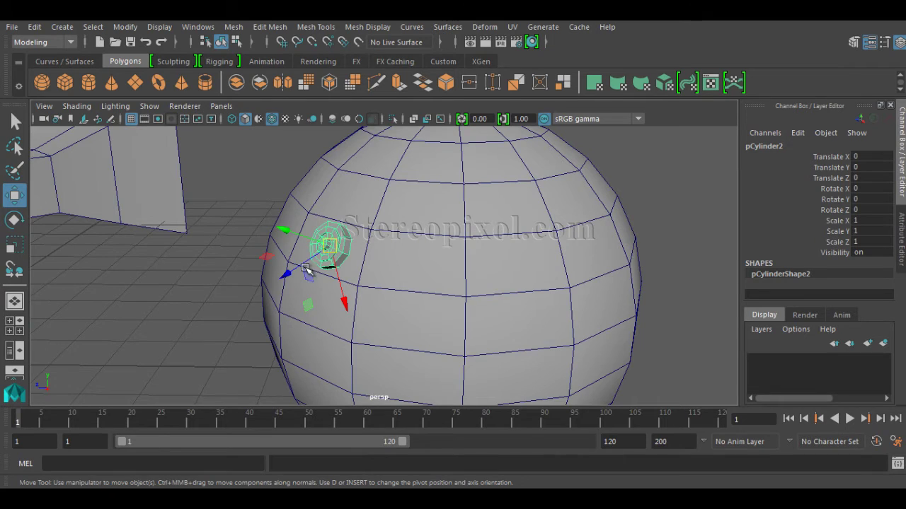
pyautogui.moveTo(309, 269)
pyautogui.keyDown('alt'); pyautogui.mouseDown()
pyautogui.moveTo(297, 283)
pyautogui.moveTo(317, 284)
pyautogui.mouseUp(); pyautogui.keyUp('alt')
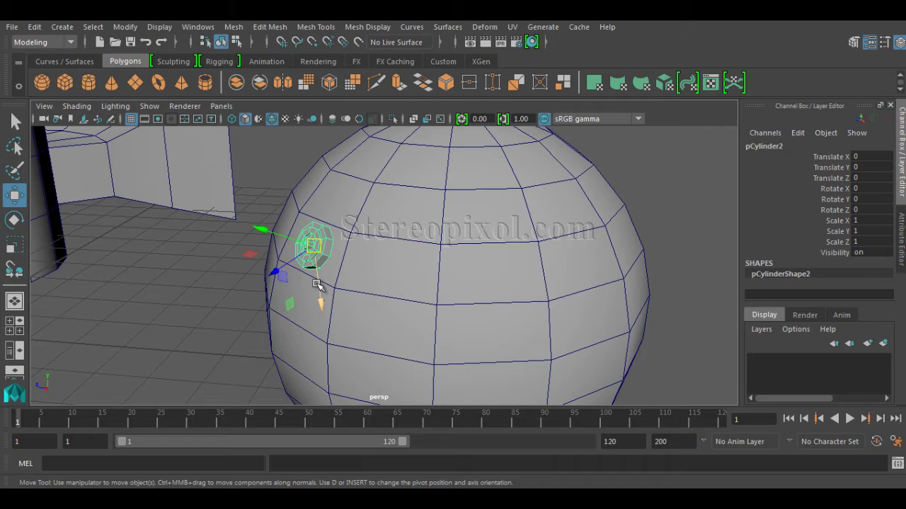
pyautogui.hotkey('ctrl', 'g')
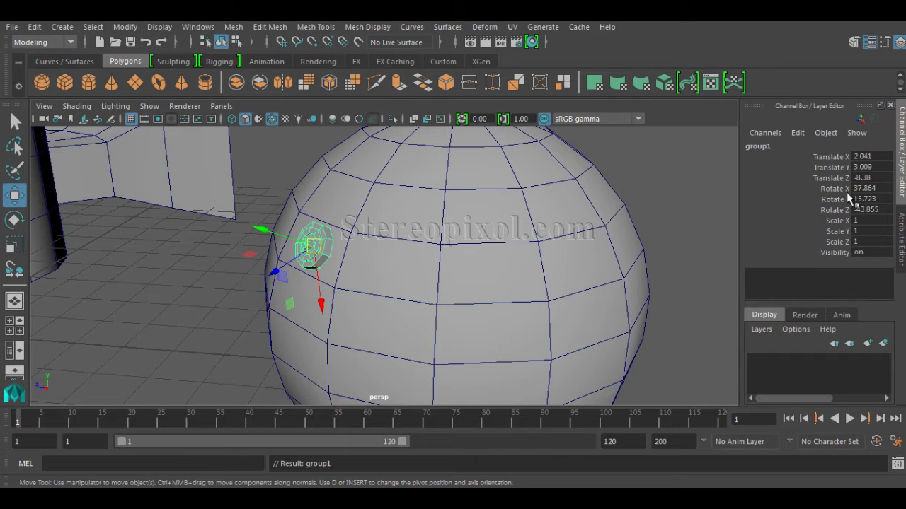
pyautogui.keyDown('alt'); pyautogui.moveTo(420, 315); pyautogui.dragTo(260, 325, button='right'); pyautogui.keyUp('alt')
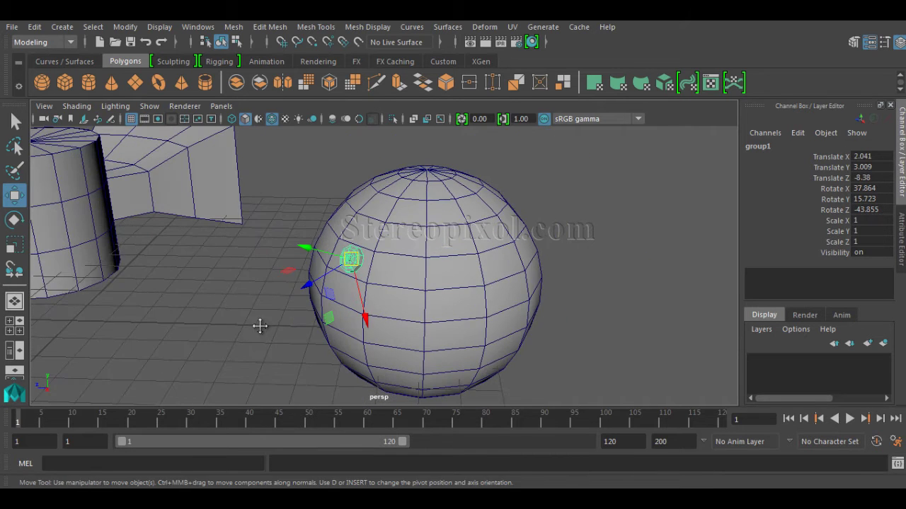
pyautogui.keyDown('alt'); pyautogui.moveTo(260, 326); pyautogui.dragTo(280, 336, button='middle'); pyautogui.keyUp('alt')
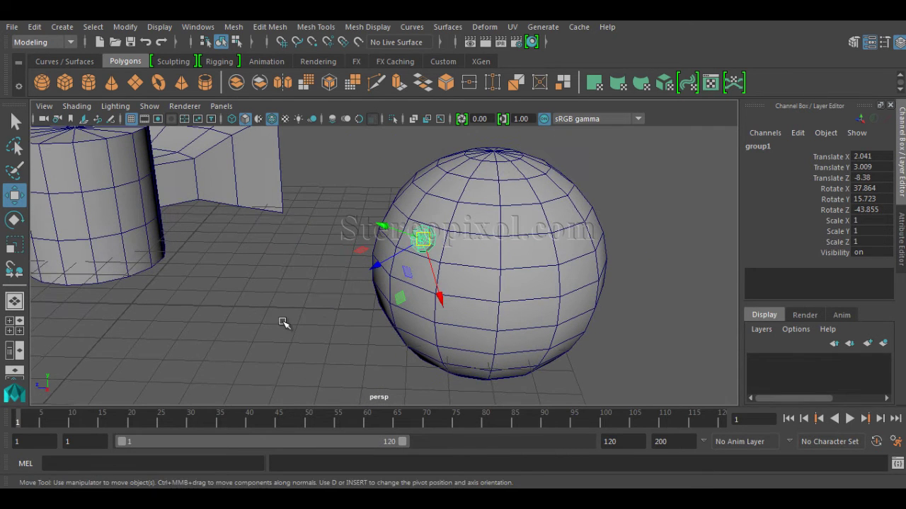
# Reselect the knob inside the group and set its Rotate Y to 45
pyautogui.click(283, 323)
pyautogui.click(356, 276)
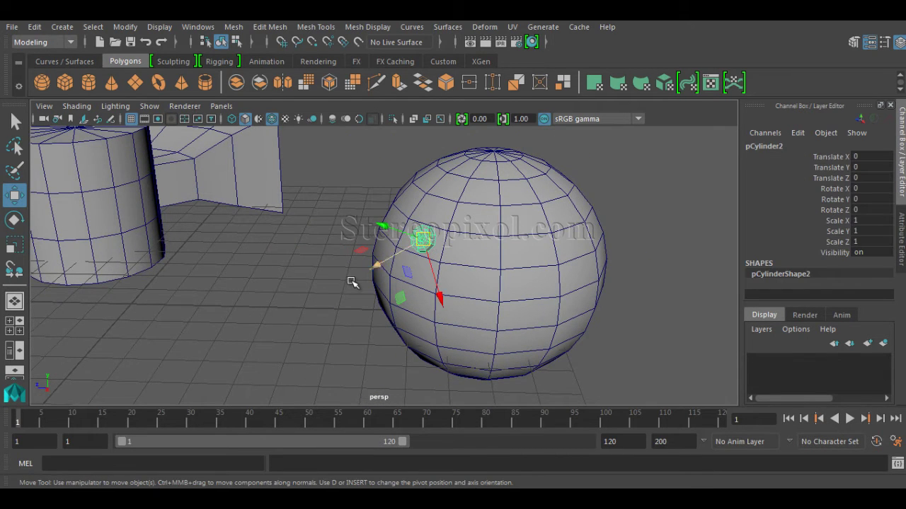
pyautogui.press('e')
pyautogui.keyDown('alt'); pyautogui.moveTo(350, 283); pyautogui.dragTo(512, 293); pyautogui.keyUp('alt')
pyautogui.hotkey('ctrl', 'z')
pyautogui.keyDown('alt'); pyautogui.moveTo(511, 293); pyautogui.dragTo(452, 313, button='middle'); pyautogui.keyUp('alt')
pyautogui.keyDown('alt'); pyautogui.moveTo(451, 314); pyautogui.dragTo(573, 297); pyautogui.keyUp('alt')
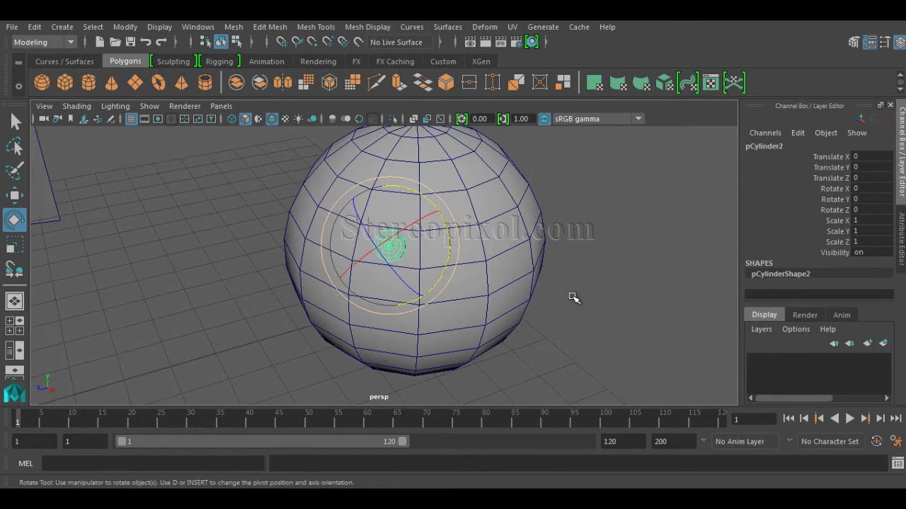
pyautogui.doubleClick(871, 200)
pyautogui.press('Return')
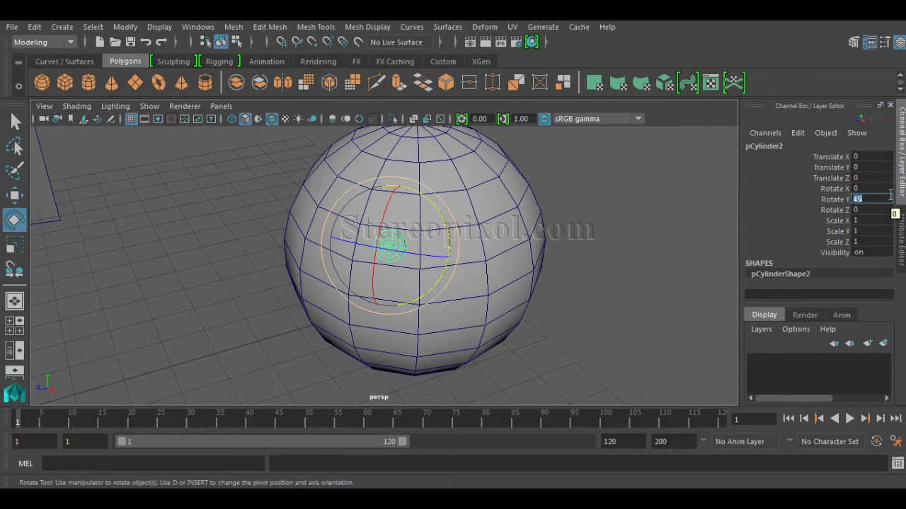
pyautogui.keyDown('alt'); pyautogui.moveTo(469, 300); pyautogui.dragTo(472, 253); pyautogui.keyUp('alt')
pyautogui.click(629, 269)
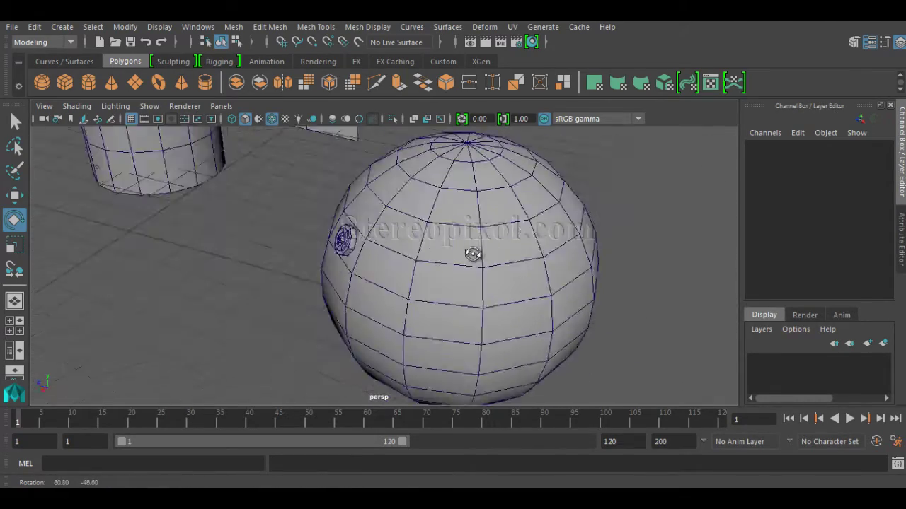
# Try duplicating the knob and moving the copy across the sphere, and undo both the move and the duplication
pyautogui.keyDown('alt'); pyautogui.moveTo(473, 253); pyautogui.dragTo(400, 298, button='right'); pyautogui.keyUp('alt')
pyautogui.press('w')
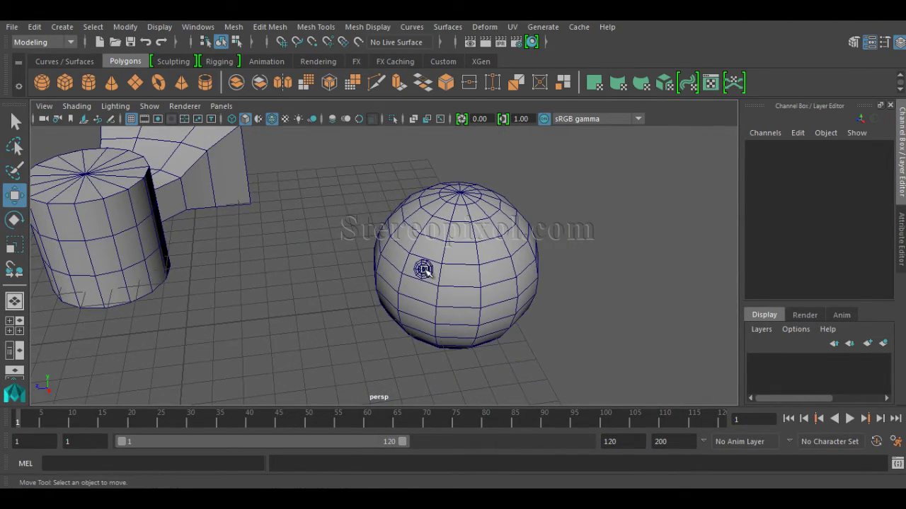
pyautogui.click(423, 268)
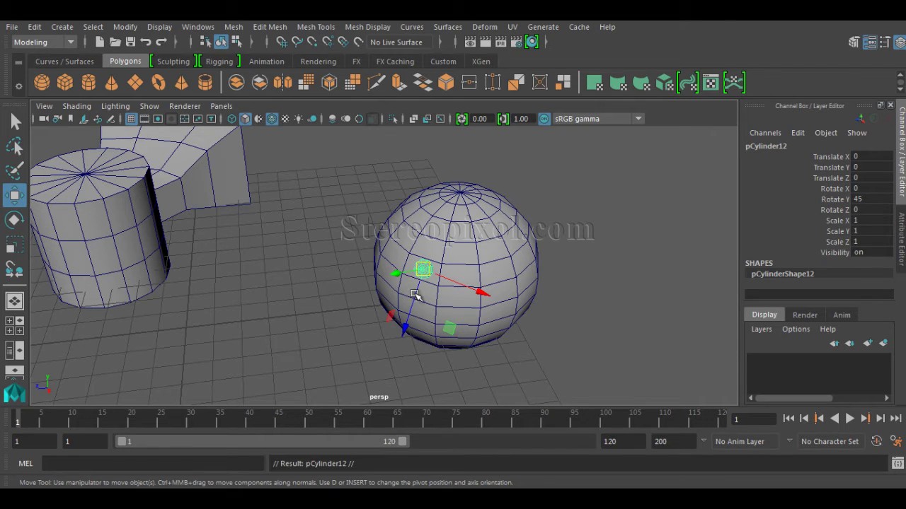
pyautogui.moveTo(423, 269); pyautogui.dragTo(570, 289)
pyautogui.keyDown('alt'); pyautogui.moveTo(589, 369); pyautogui.dragTo(436, 358); pyautogui.keyUp('alt')
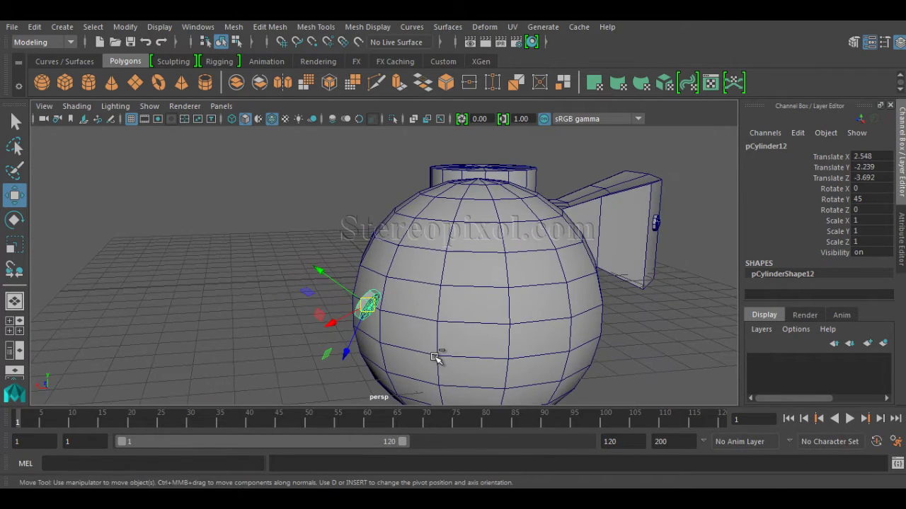
pyautogui.hotkey('ctrl', 'z')
pyautogui.keyDown('alt'); pyautogui.moveTo(294, 298); pyautogui.dragTo(420, 333); pyautogui.keyUp('alt')
pyautogui.hotkey('ctrl', 'z')
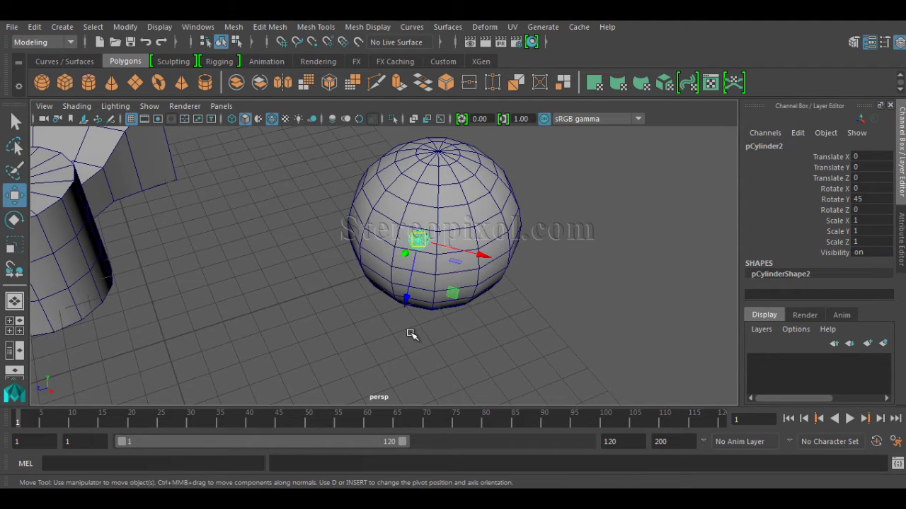
# Examine the manipulator orientation and transform values of the ungrouped knobs on the faceted block's outer faces
pyautogui.keyDown('alt'); pyautogui.moveTo(376, 340); pyautogui.dragTo(513, 317); pyautogui.keyUp('alt')
pyautogui.keyDown('alt'); pyautogui.moveTo(527, 235); pyautogui.dragTo(552, 196, button='middle'); pyautogui.keyUp('alt')
pyautogui.keyDown('alt'); pyautogui.moveTo(552, 196); pyautogui.dragTo(529, 206); pyautogui.keyUp('alt')
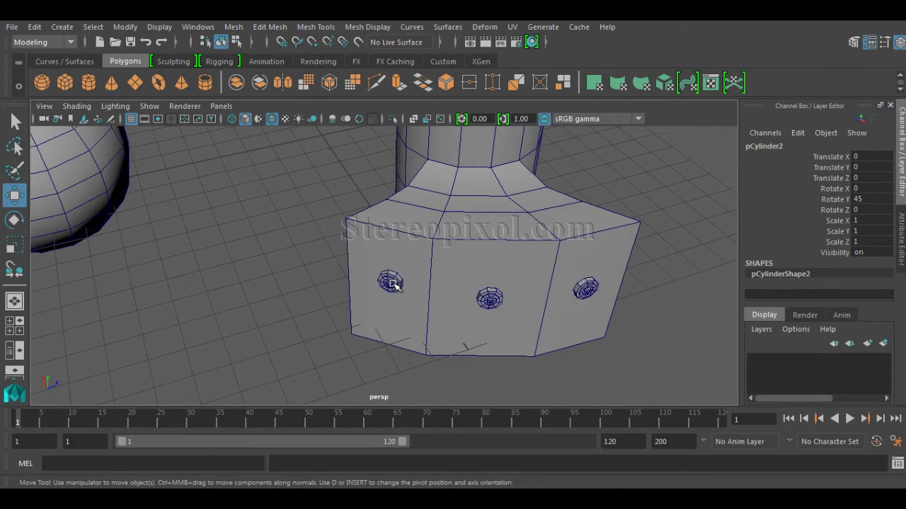
pyautogui.click(392, 283)
pyautogui.keyDown('alt'); pyautogui.moveTo(467, 325); pyautogui.dragTo(420, 269); pyautogui.keyUp('alt')
pyautogui.click(422, 262)
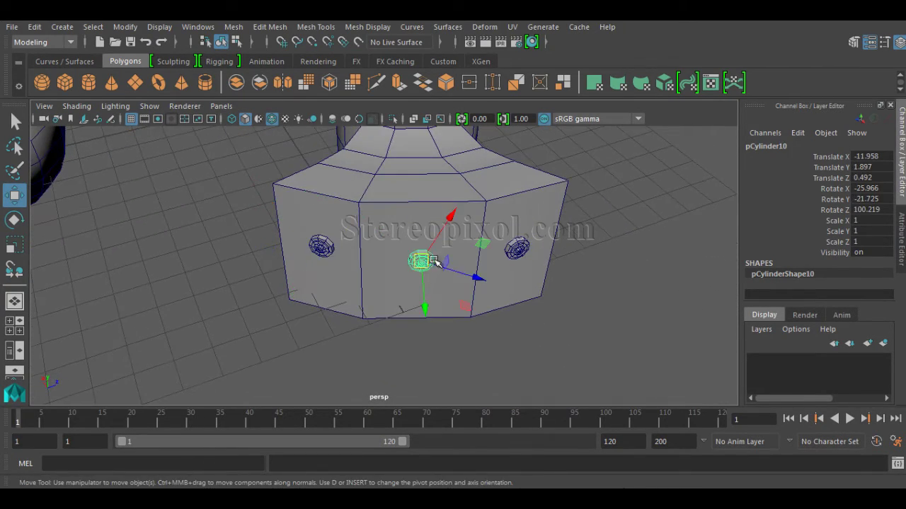
pyautogui.click(518, 248)
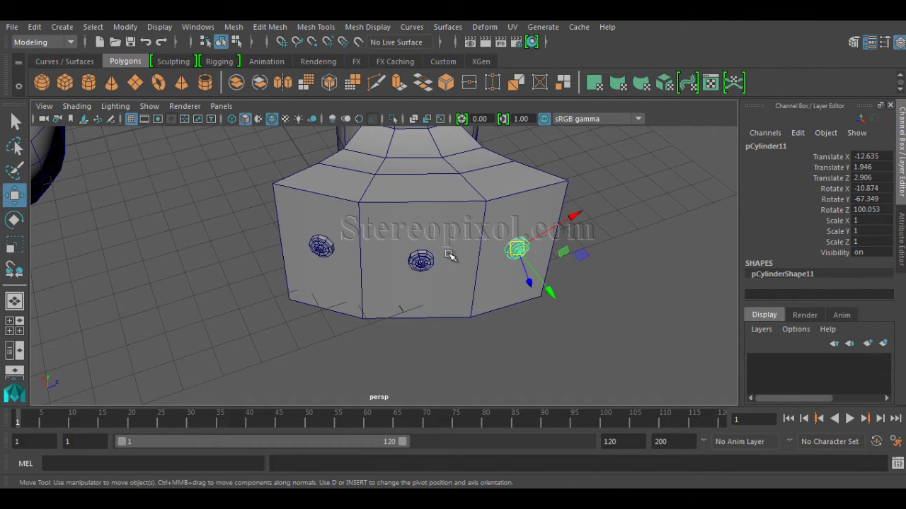
# Return to the sphere's knob and examine its axes and transform values against its parent group
pyautogui.keyDown('alt'); pyautogui.moveTo(261, 285); pyautogui.dragTo(458, 307); pyautogui.keyUp('alt')
pyautogui.click(458, 307)
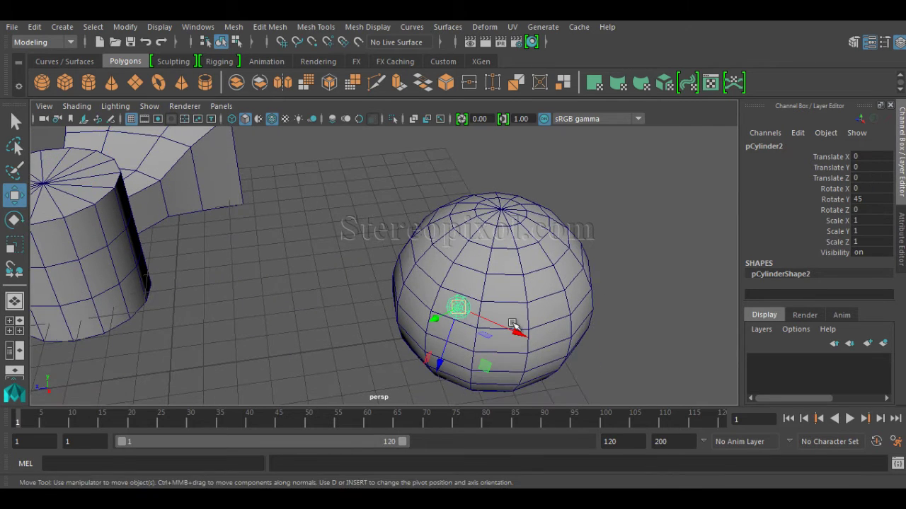
pyautogui.keyDown('alt'); pyautogui.moveTo(516, 328); pyautogui.dragTo(571, 323); pyautogui.keyUp('alt')
pyautogui.hotkey('ctrl', 'g')
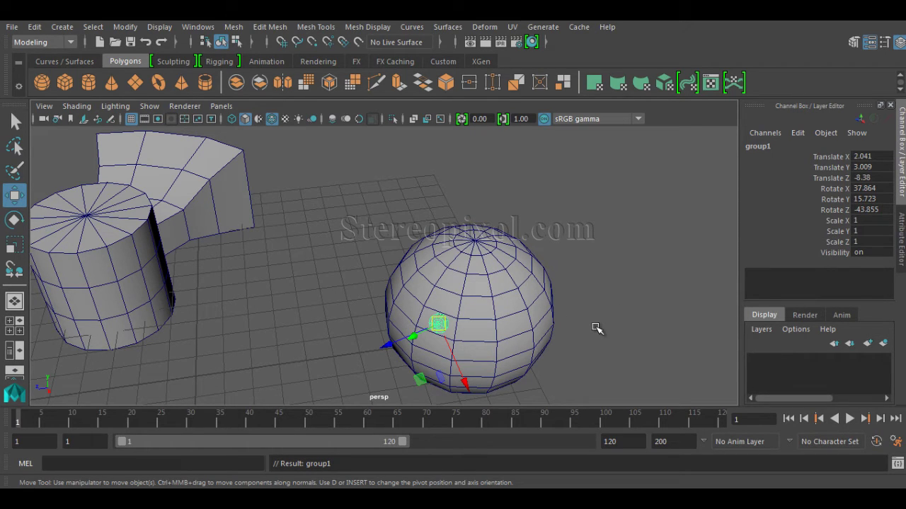
pyautogui.click(591, 300)
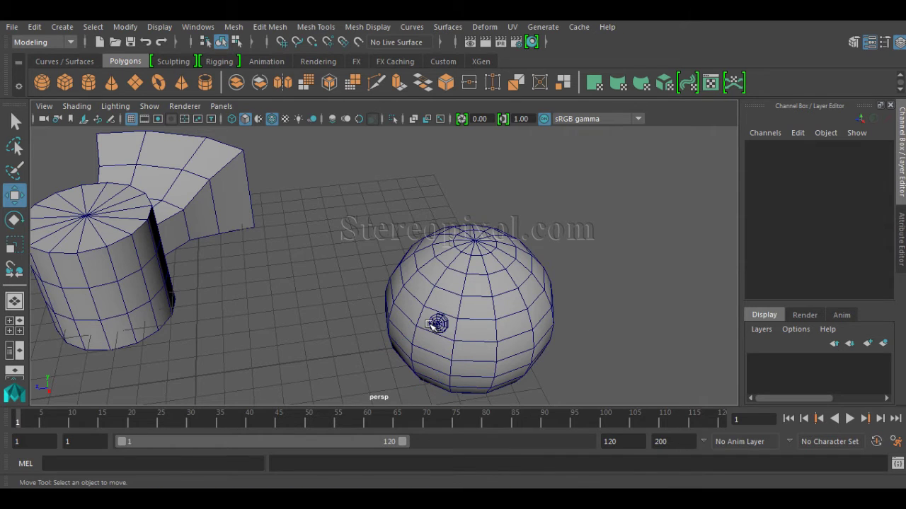
pyautogui.click(439, 325)
# Try Freeze Transformations on the rotated knob, and undo the freeze
pyautogui.keyDown('alt'); pyautogui.moveTo(621, 358); pyautogui.dragTo(517, 344); pyautogui.keyUp('alt')
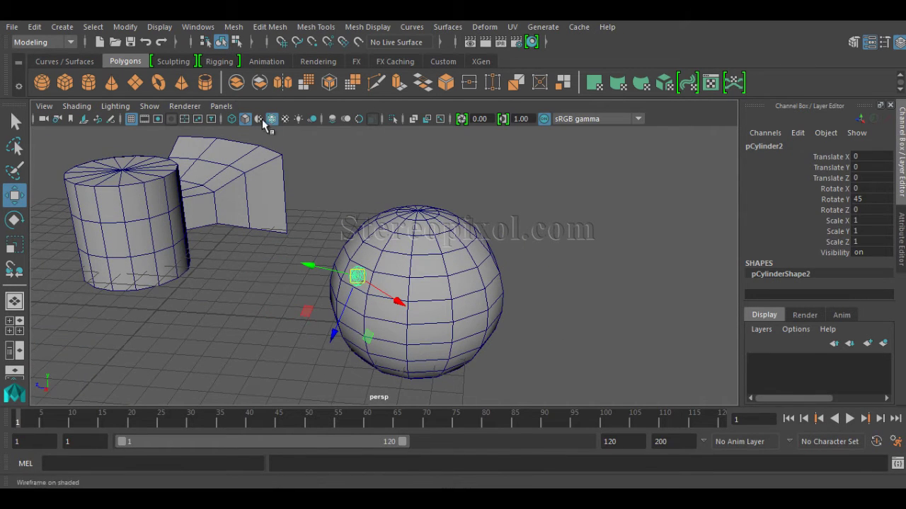
pyautogui.click(124, 27)
pyautogui.click(168, 87)
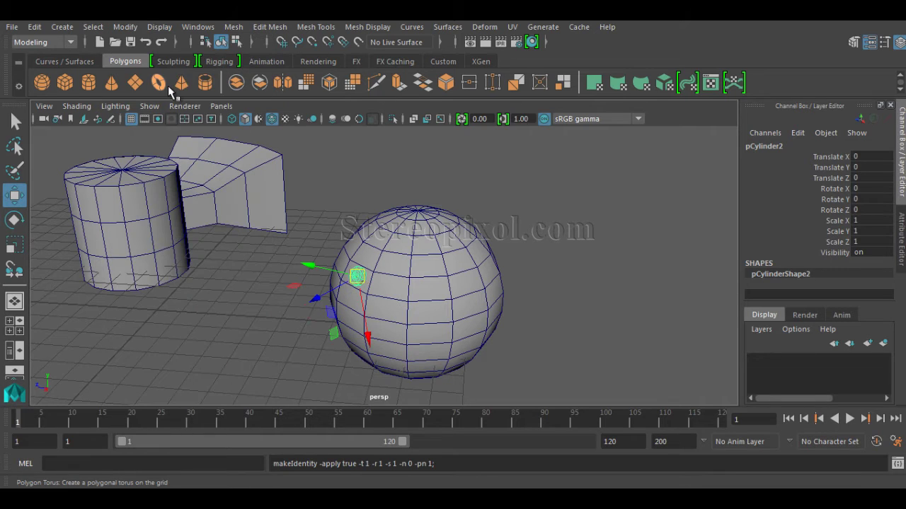
pyautogui.hotkey('ctrl', 'z')
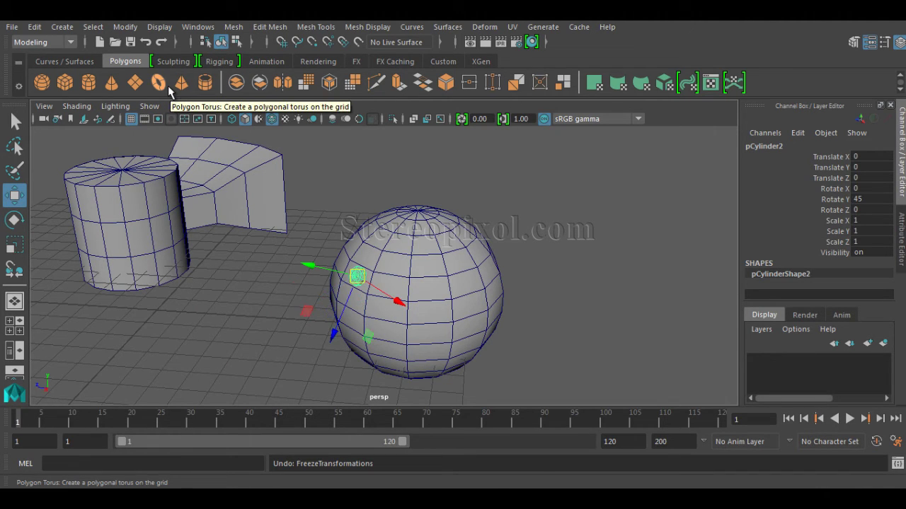
pyautogui.hotkey('ctrl', 'z')
# Reset the Rotate Y value of the knob on the sphere to 0 and reselect the knob
pyautogui.click(356, 277)
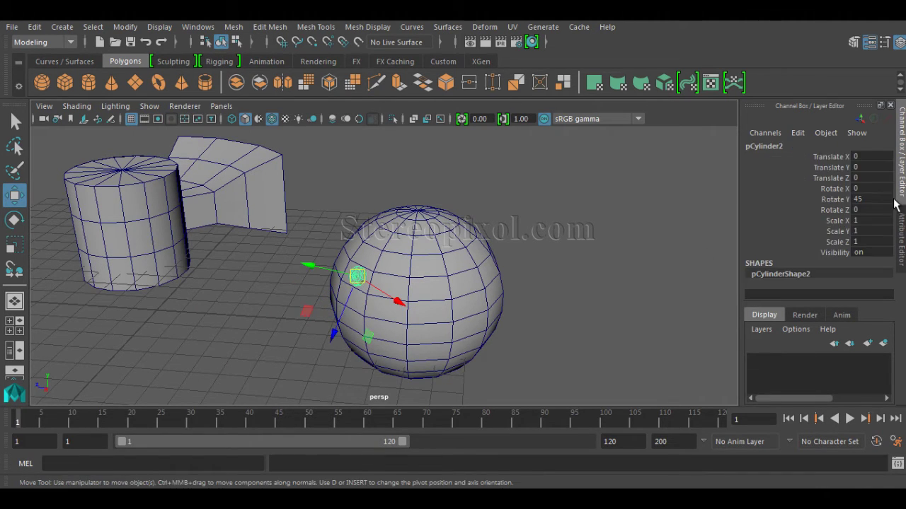
pyautogui.doubleClick(884, 201)
pyautogui.write('0')
pyautogui.press('Return')
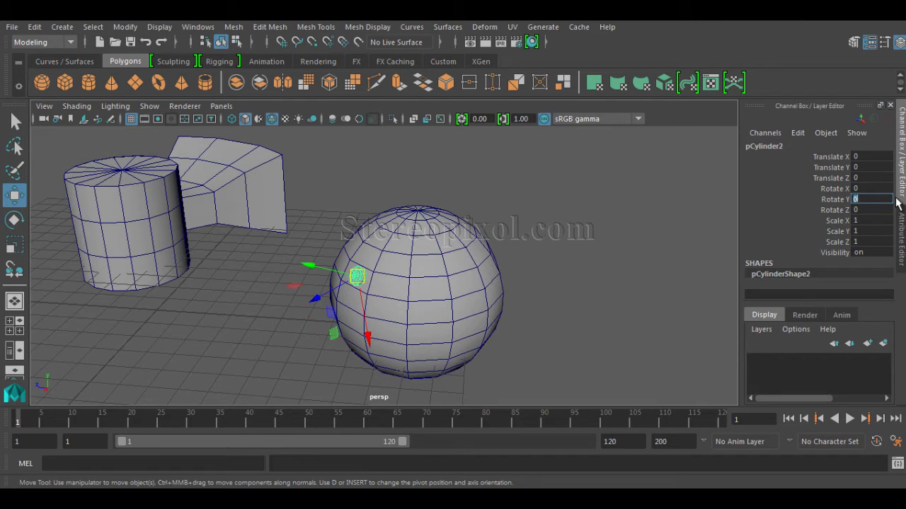
pyautogui.click(334, 283)
pyautogui.click(357, 278)
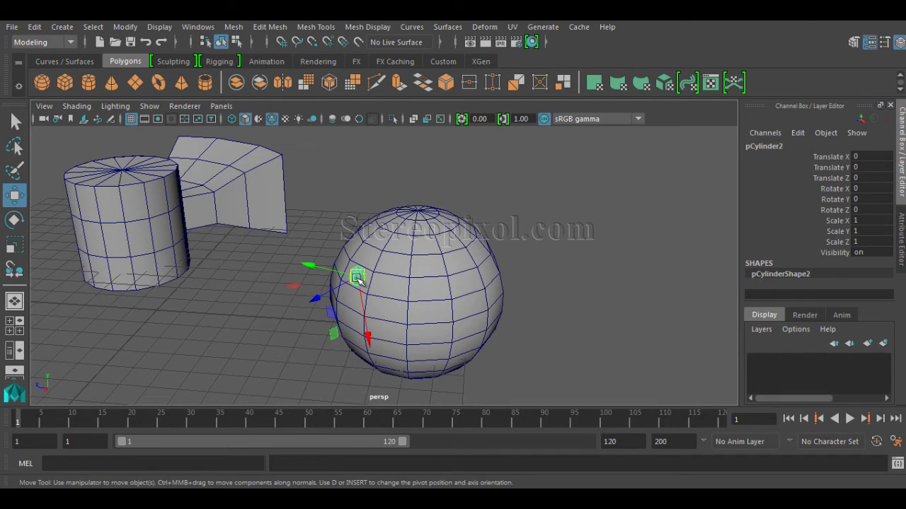
# Select the parent group of the sphere's knob and try Freeze Transformations on it
pyautogui.hotkey('ctrl', 'g')
pyautogui.keyDown('alt'); pyautogui.moveTo(249, 303); pyautogui.dragTo(370, 330); pyautogui.keyUp('alt')
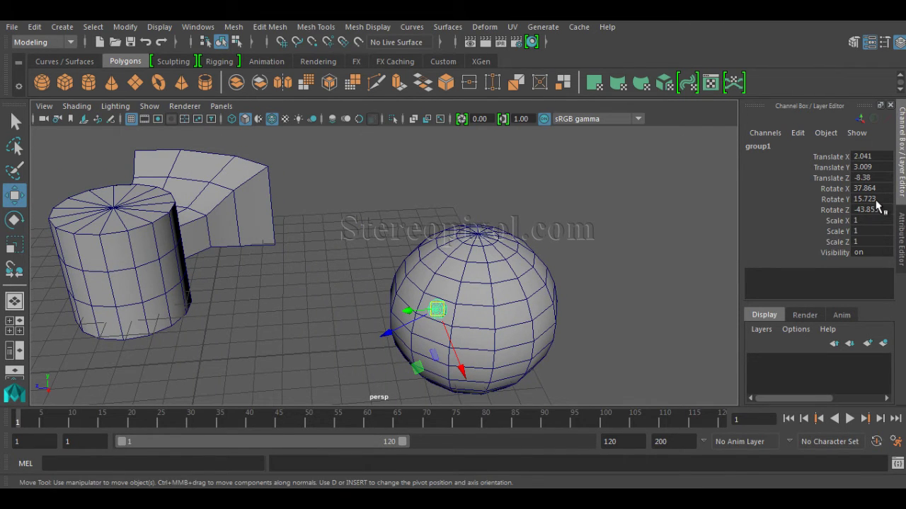
pyautogui.click(125, 27)
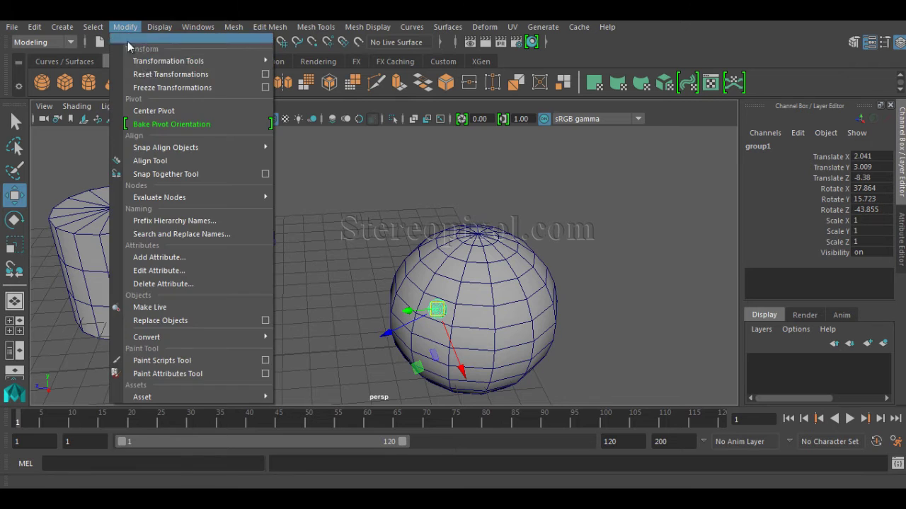
pyautogui.click(152, 90)
pyautogui.keyDown('alt'); pyautogui.moveTo(414, 339); pyautogui.dragTo(382, 346); pyautogui.keyUp('alt')
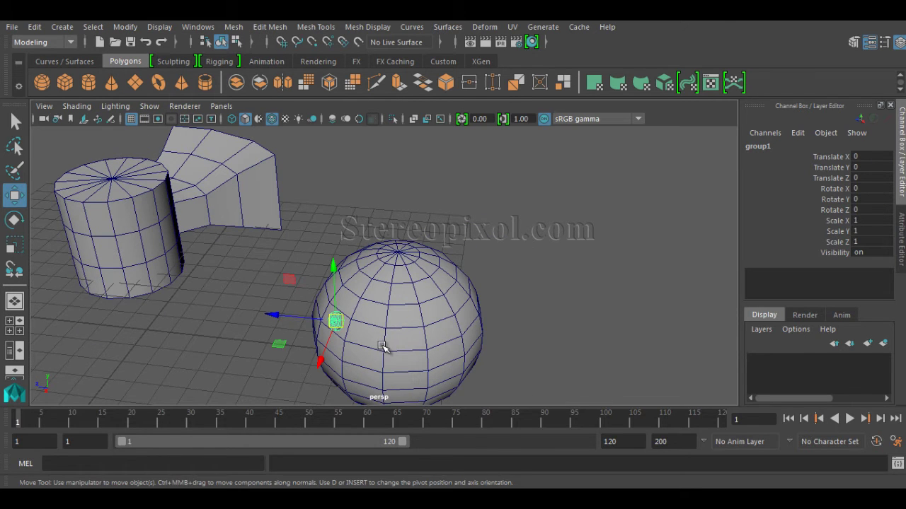
# Check the knob's rotation axes with the Rotate tool, and undo the freeze on its parent group
pyautogui.press('e')
pyautogui.click(303, 318)
pyautogui.click(332, 322)
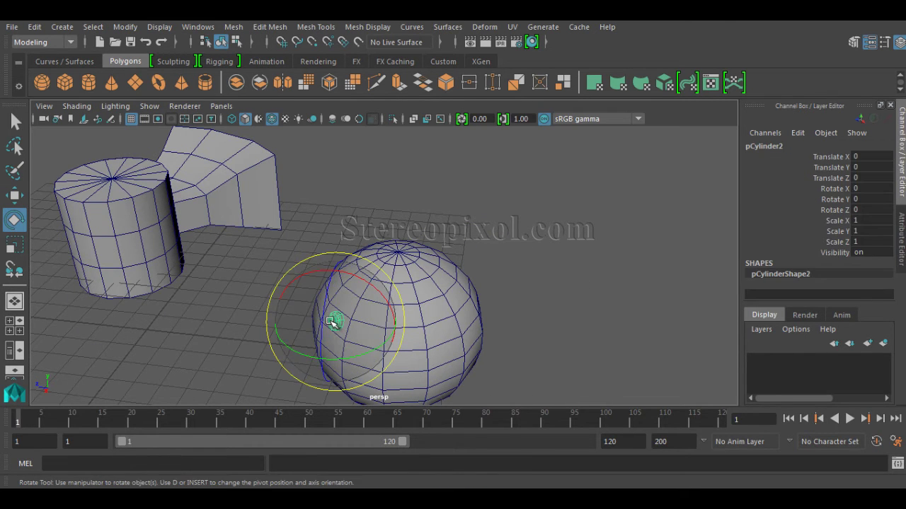
pyautogui.keyDown('alt'); pyautogui.moveTo(300, 287); pyautogui.dragTo(336, 283); pyautogui.keyUp('alt')
pyautogui.hotkey('ctrl', 'z')
pyautogui.hotkey('ctrl', 'z')
pyautogui.hotkey('ctrl', 'z')
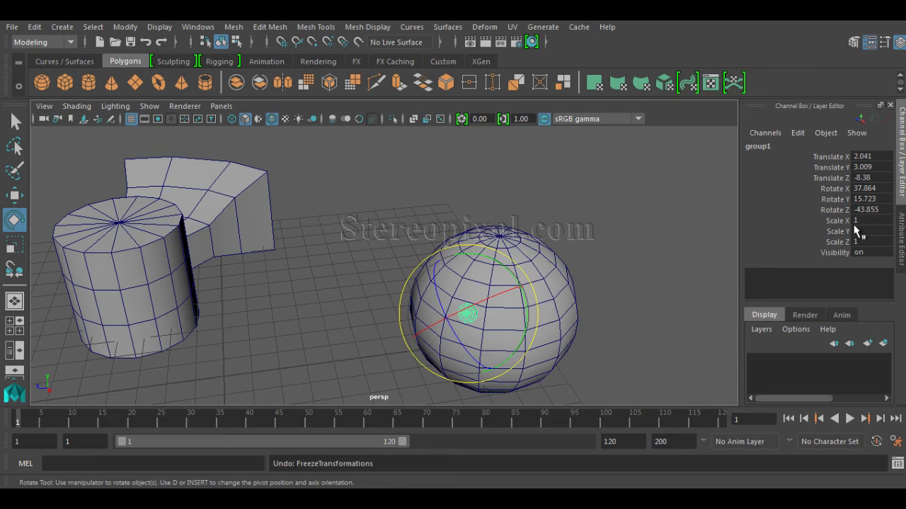
# Try rotating the sphere's knob about -44 degrees around its own Y axis, and undo the rotation
pyautogui.keyDown('alt'); pyautogui.moveTo(611, 237); pyautogui.dragTo(513, 262); pyautogui.keyUp('alt')
pyautogui.click(506, 263)
pyautogui.click(331, 311)
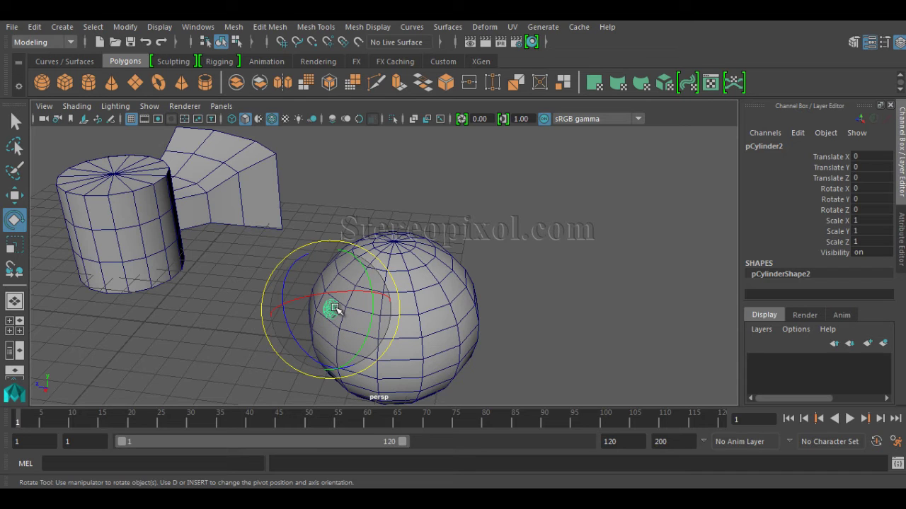
pyautogui.moveTo(369, 315); pyautogui.dragTo(353, 356)
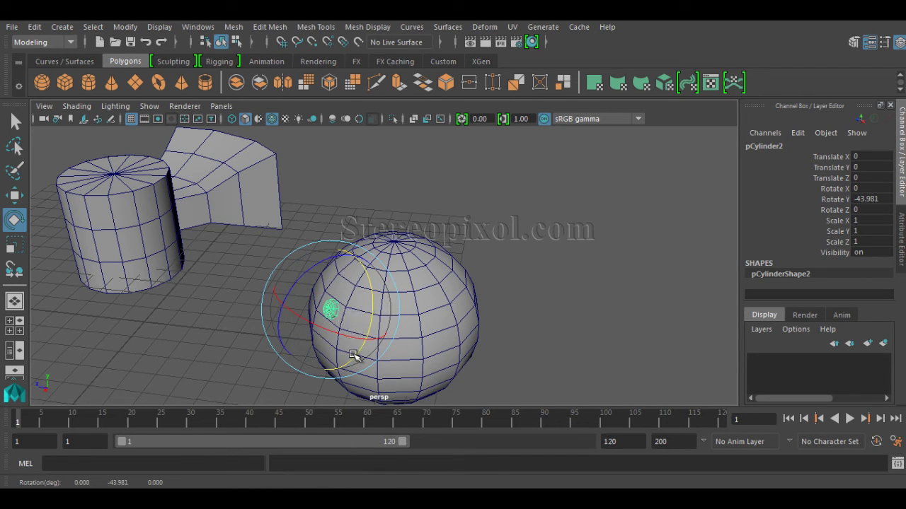
pyautogui.hotkey('ctrl', 'z')
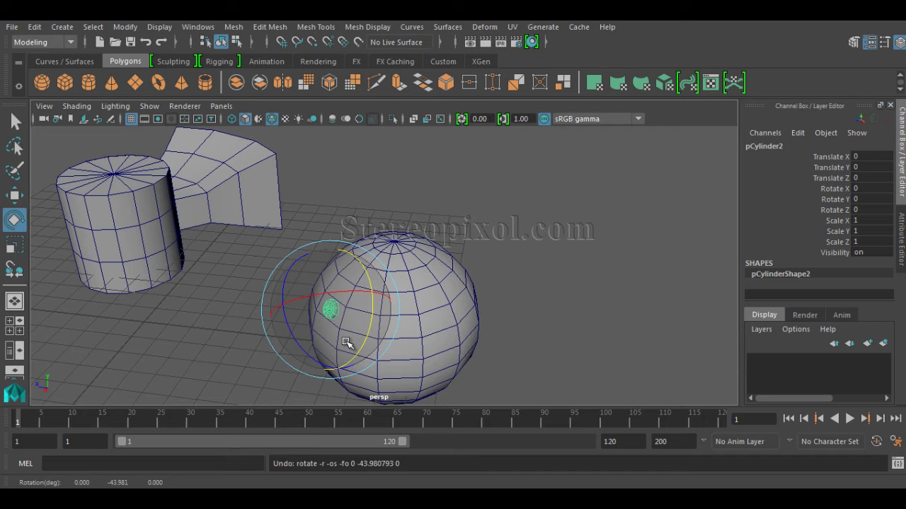
pyautogui.keyDown('alt'); pyautogui.moveTo(358, 342); pyautogui.dragTo(398, 333); pyautogui.keyUp('alt')
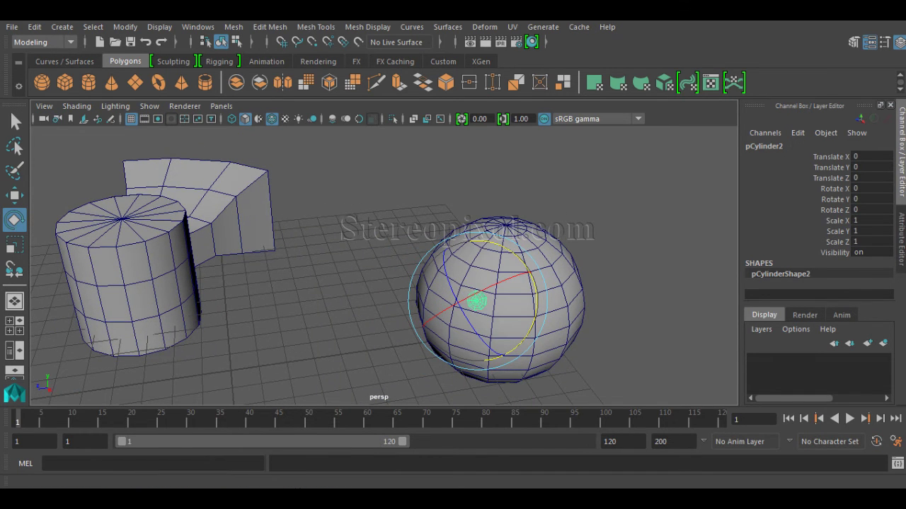
# Open the Outliner, expand group1 and select the knob pCylinder2 inside it
pyautogui.click(197, 27)
pyautogui.click(251, 144)
pyautogui.click(171, 331)
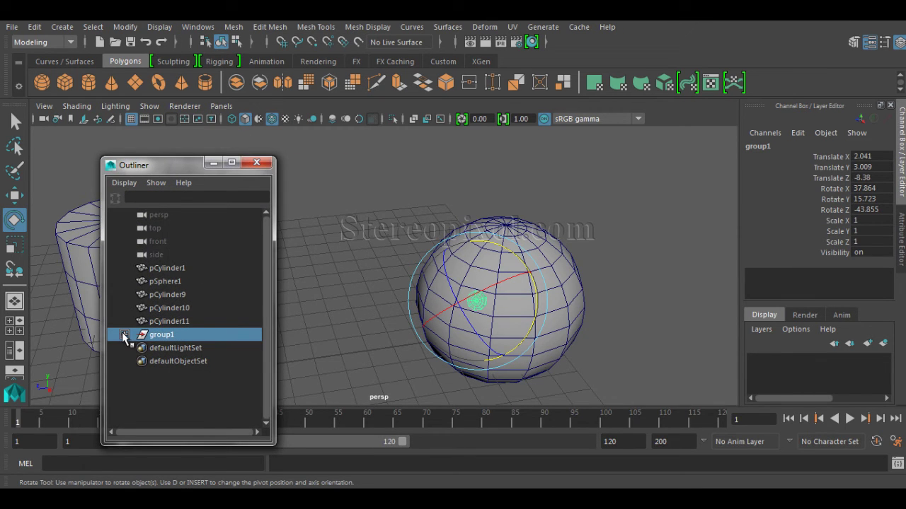
pyautogui.click(124, 334)
pyautogui.click(177, 349)
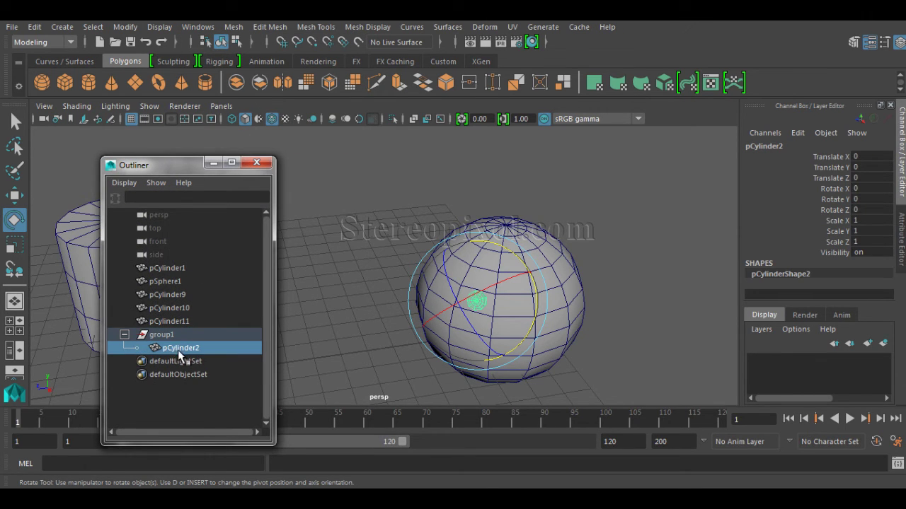
# Compare the transform values of group1 with those of its child knob, and close the Outliner
pyautogui.moveTo(175, 164); pyautogui.dragTo(192, 149)
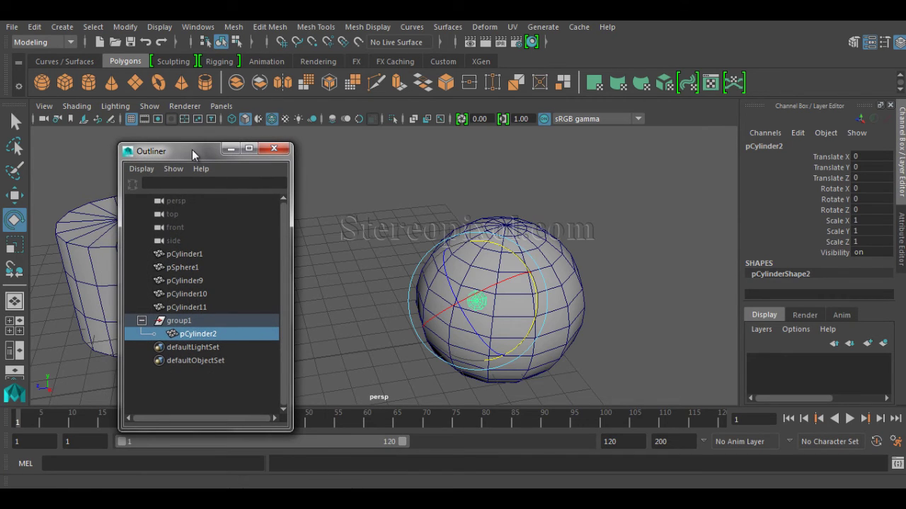
pyautogui.click(169, 322)
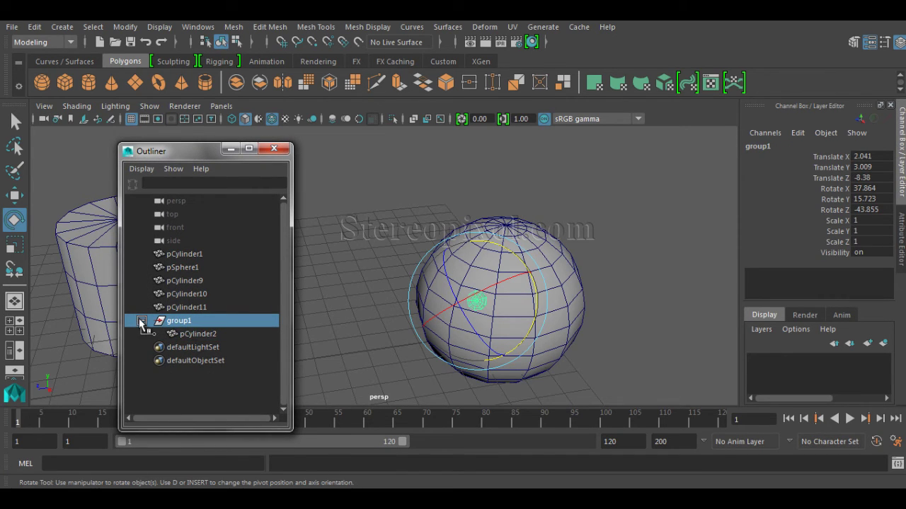
pyautogui.click(669, 266)
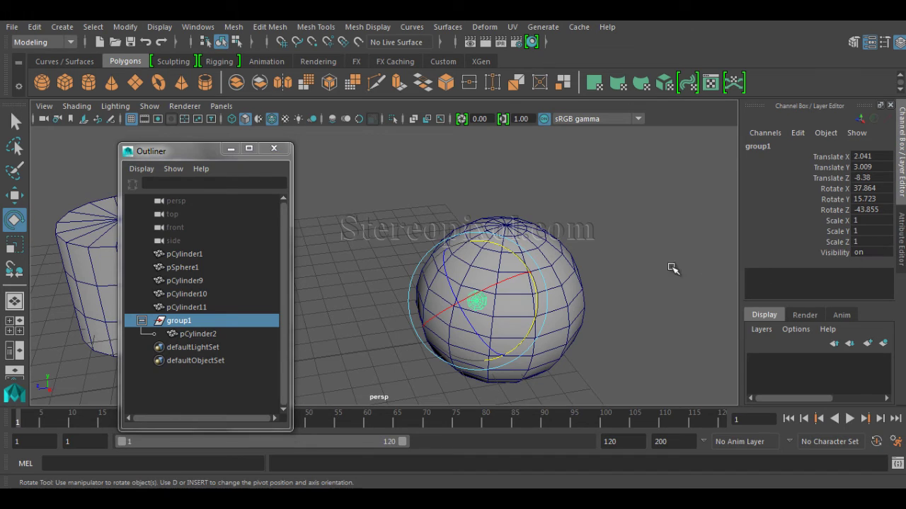
pyautogui.click(483, 298)
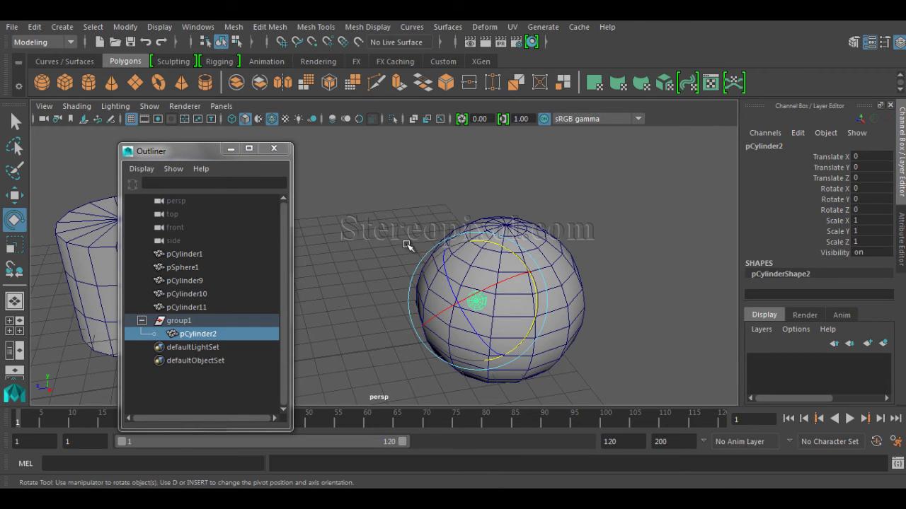
pyautogui.keyDown('alt'); pyautogui.moveTo(407, 244); pyautogui.dragTo(365, 205); pyautogui.keyUp('alt')
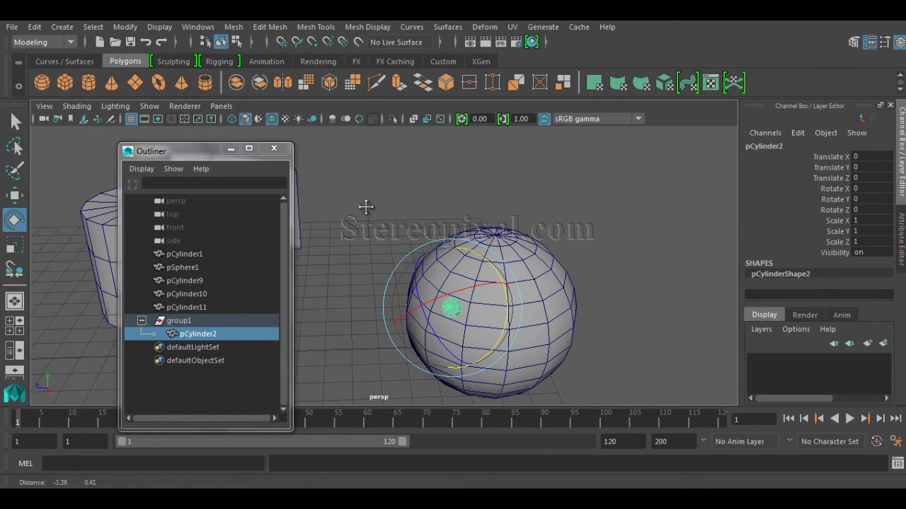
pyautogui.click(281, 149)
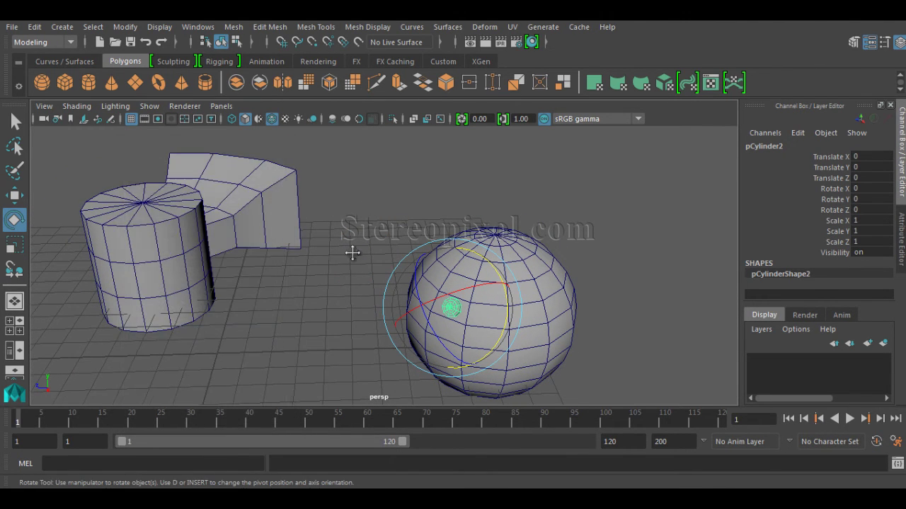
# Examine the three knobs on the faceted block's outer faces alongside the knob on the sphere
pyautogui.moveTo(352, 250)
pyautogui.keyDown('alt'); pyautogui.mouseDown()
pyautogui.moveTo(395, 261)
pyautogui.moveTo(353, 259)
pyautogui.moveTo(364, 269)
pyautogui.moveTo(360, 233)
pyautogui.moveTo(363, 251)
pyautogui.mouseUp(); pyautogui.keyUp('alt')
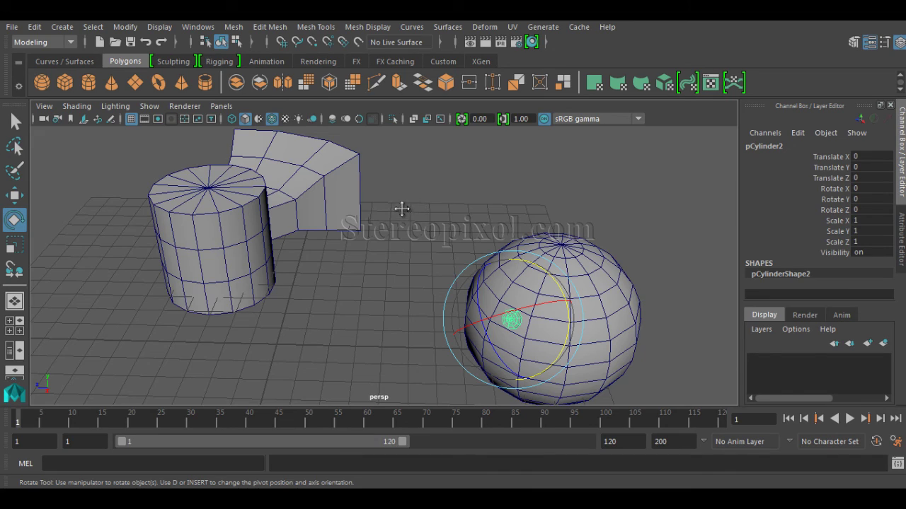
pyautogui.keyDown('alt'); pyautogui.moveTo(401, 208); pyautogui.dragTo(376, 244); pyautogui.keyUp('alt')
pyautogui.keyDown('alt'); pyautogui.moveTo(376, 243); pyautogui.dragTo(356, 247, button='middle'); pyautogui.keyUp('alt')
pyautogui.keyDown('alt'); pyautogui.moveTo(356, 247); pyautogui.dragTo(439, 267); pyautogui.keyUp('alt')
pyautogui.keyDown('alt'); pyautogui.moveTo(439, 267); pyautogui.dragTo(481, 279, button='right'); pyautogui.keyUp('alt')
pyautogui.keyDown('alt'); pyautogui.moveTo(481, 280); pyautogui.dragTo(497, 330, button='middle'); pyautogui.keyUp('alt')
pyautogui.keyDown('alt'); pyautogui.moveTo(498, 329); pyautogui.dragTo(457, 321); pyautogui.keyUp('alt')
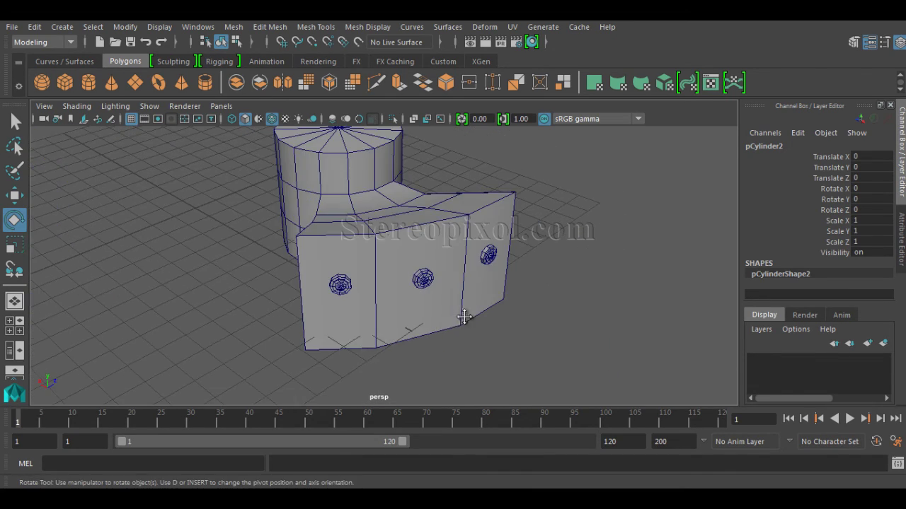
pyautogui.keyDown('alt'); pyautogui.moveTo(465, 318); pyautogui.dragTo(517, 324, button='middle'); pyautogui.keyUp('alt')
pyautogui.keyDown('alt'); pyautogui.moveTo(531, 318); pyautogui.dragTo(464, 310, button='right'); pyautogui.keyUp('alt')
pyautogui.keyDown('alt'); pyautogui.moveTo(463, 310); pyautogui.dragTo(481, 307); pyautogui.keyUp('alt')
pyautogui.keyDown('alt'); pyautogui.moveTo(479, 307); pyautogui.dragTo(559, 326, button='middle'); pyautogui.keyUp('alt')
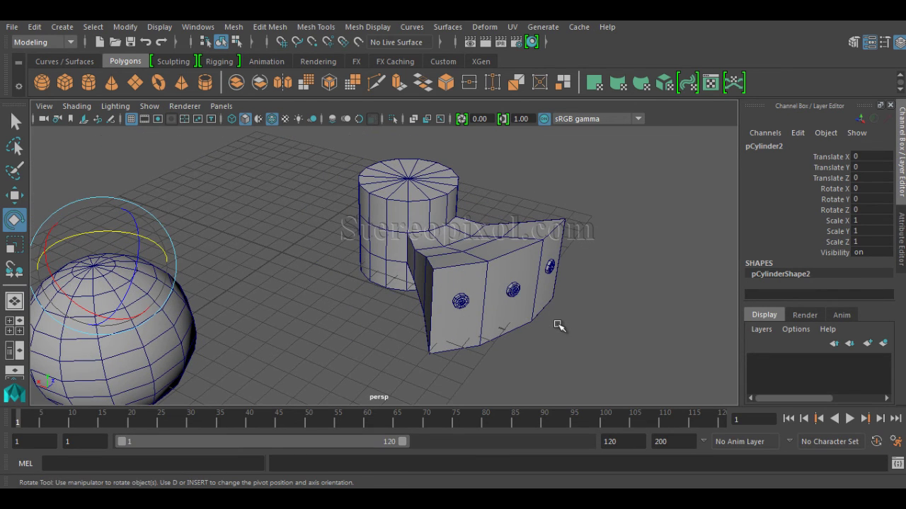